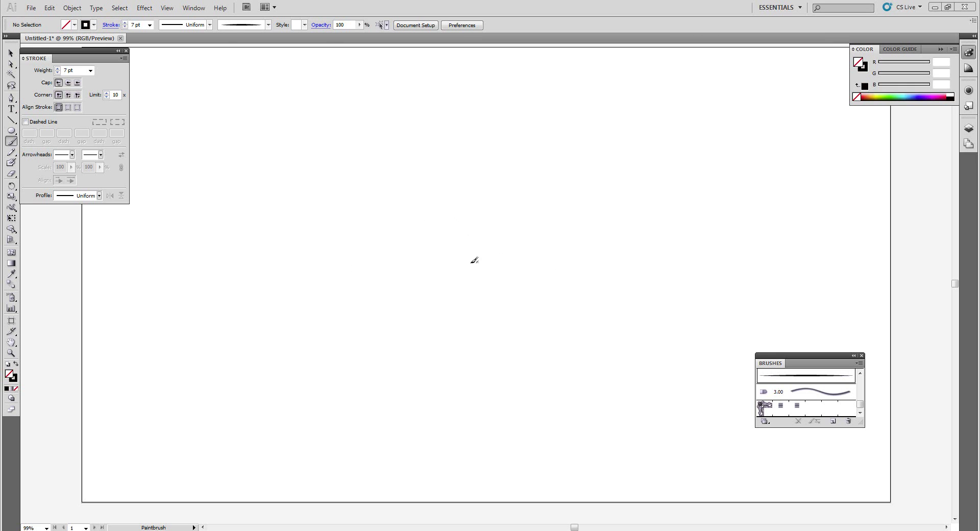
Step: Paint a wavy test stroke across the page, then select and delete it
left_click_drag(272, 386, 346, 296)
left_click_drag(617, 235, 790, 208)
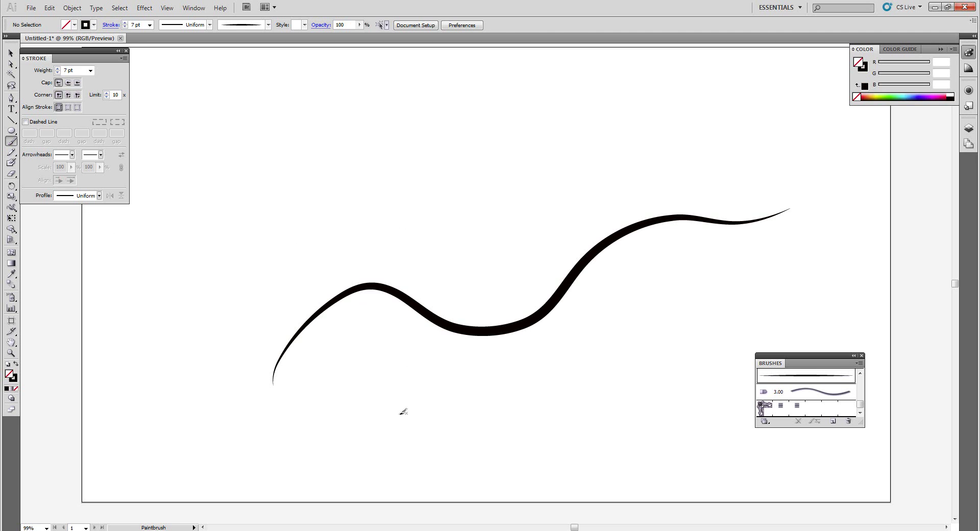
key("ctrl+a")
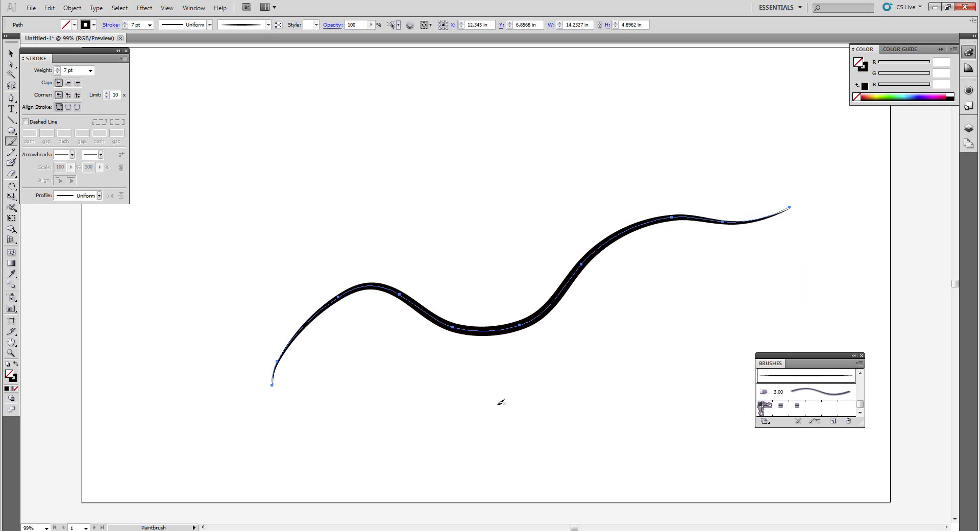
key("Delete")
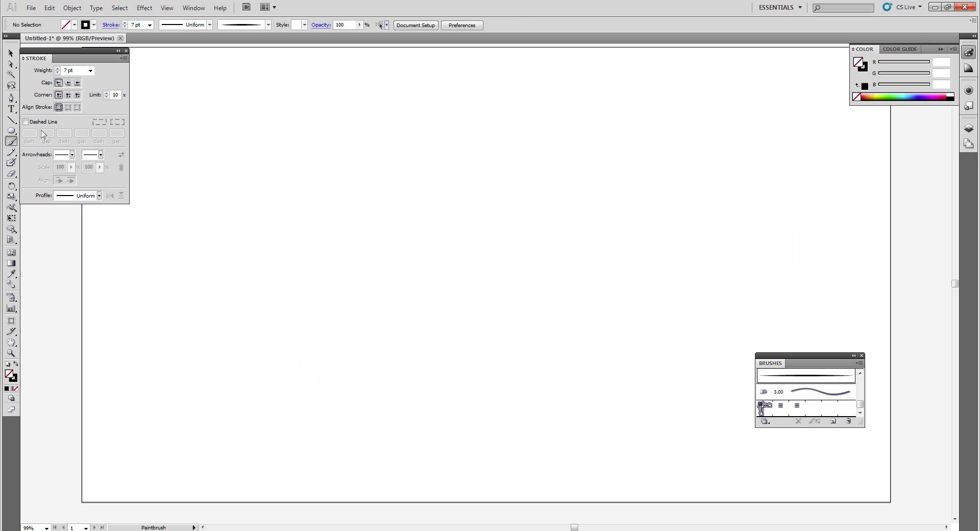
Step: Set fill to black with no stroke and draw a long, squashed ellipse across the page
left_click(16, 364)
left_click(13, 378)
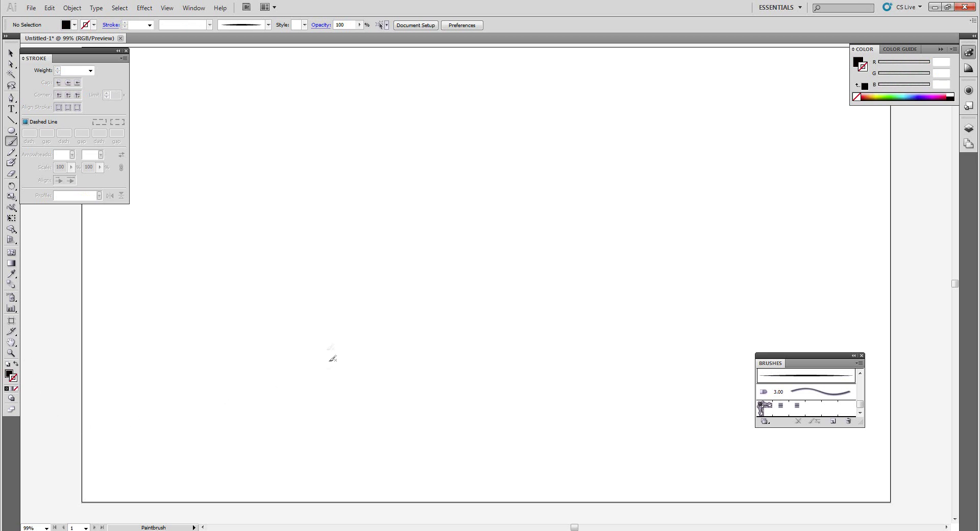
left_click(10, 132)
left_click_drag(274, 253, 565, 256)
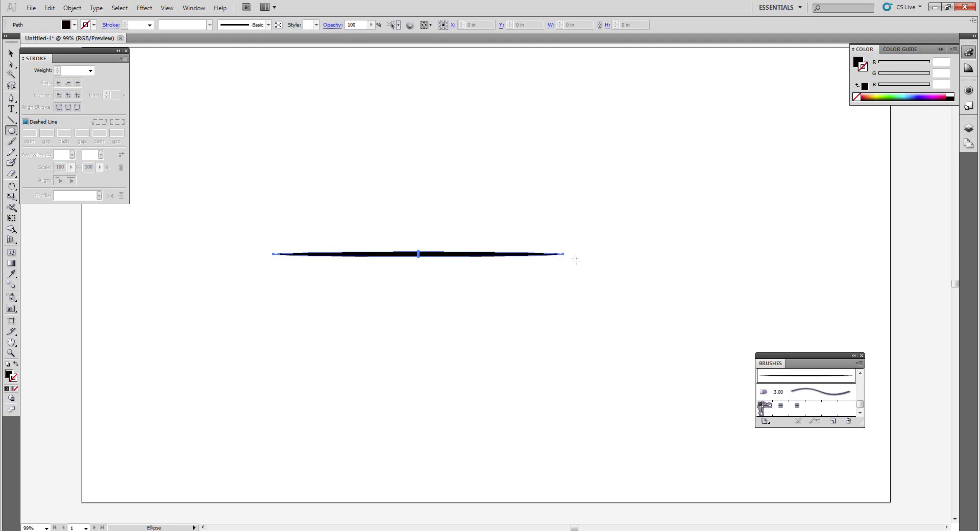
left_click(552, 301, "ctrl")
left_click(421, 254, "ctrl")
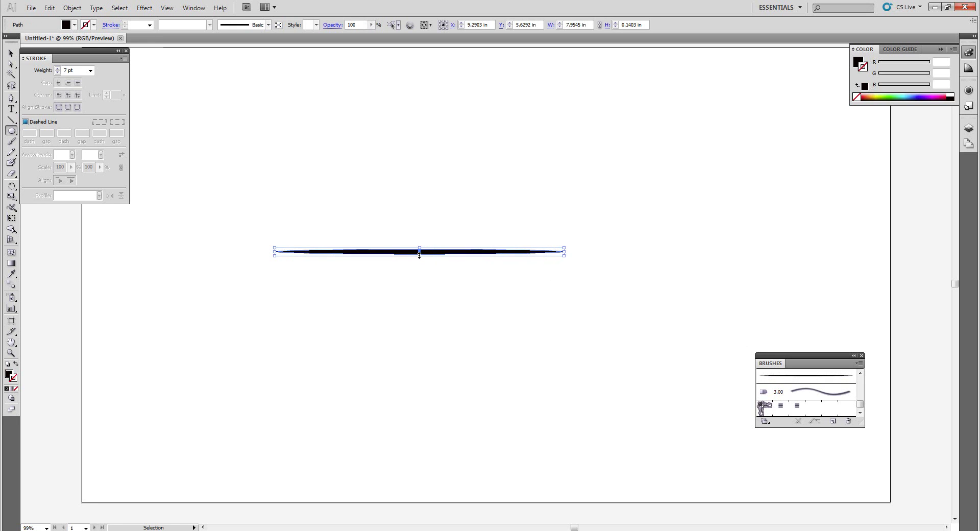
left_click_drag(420, 255, 420, 254)
left_click(435, 234, "ctrl")
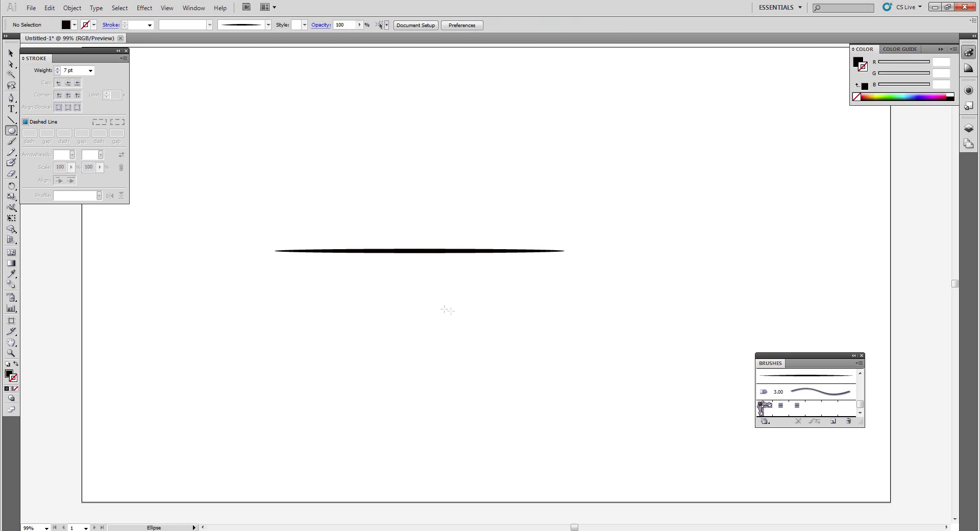
Step: Select the thin ellipse and move and enlarge the Brushes panel to show every brush
left_click_drag(386, 353, 368, 441)
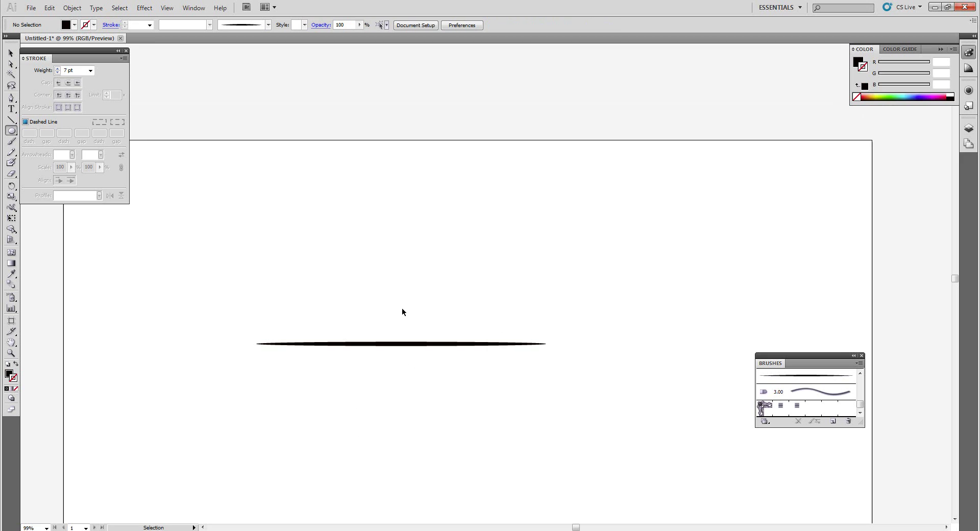
key("l")
key("ctrl+a")
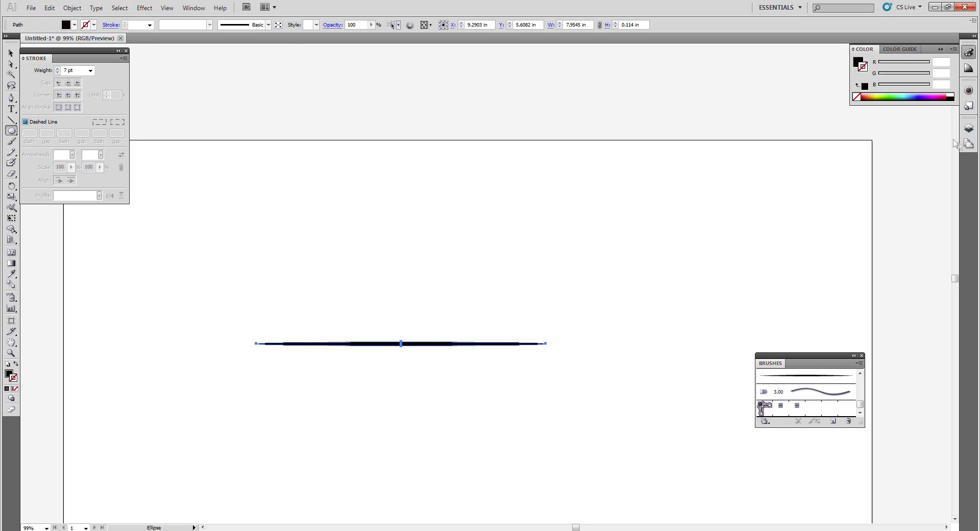
left_click_drag(821, 366, 762, 164)
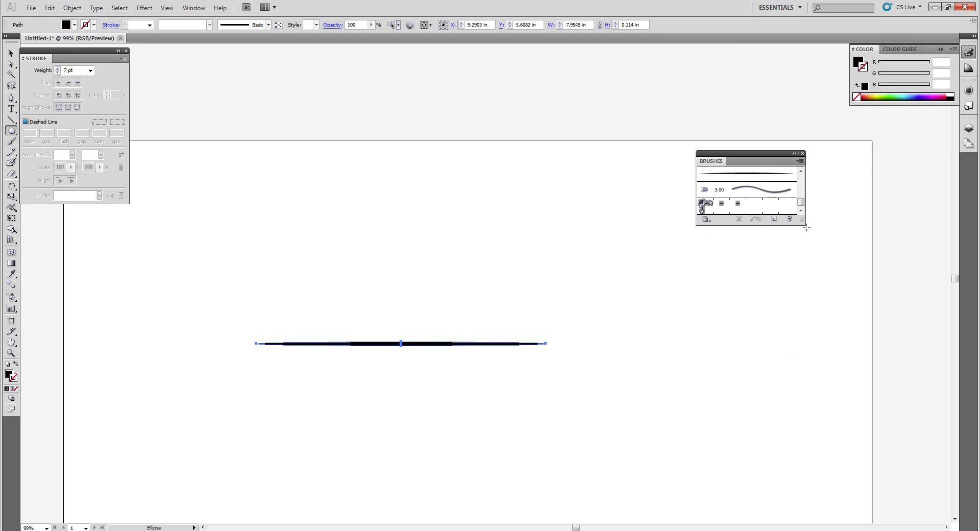
mouse_move(804, 221)
left_mouse_down()
mouse_move(899, 329)
mouse_move(886, 307)
left_mouse_up()
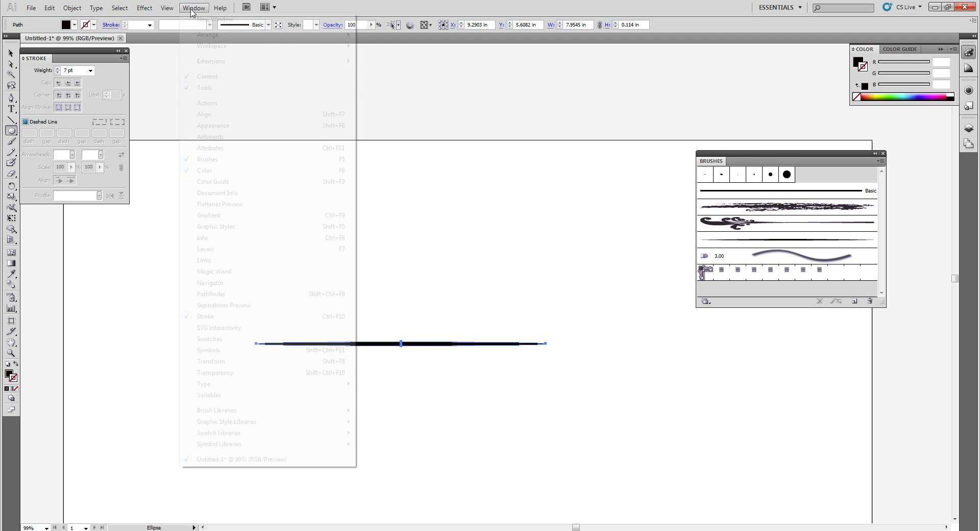
left_click(193, 8)
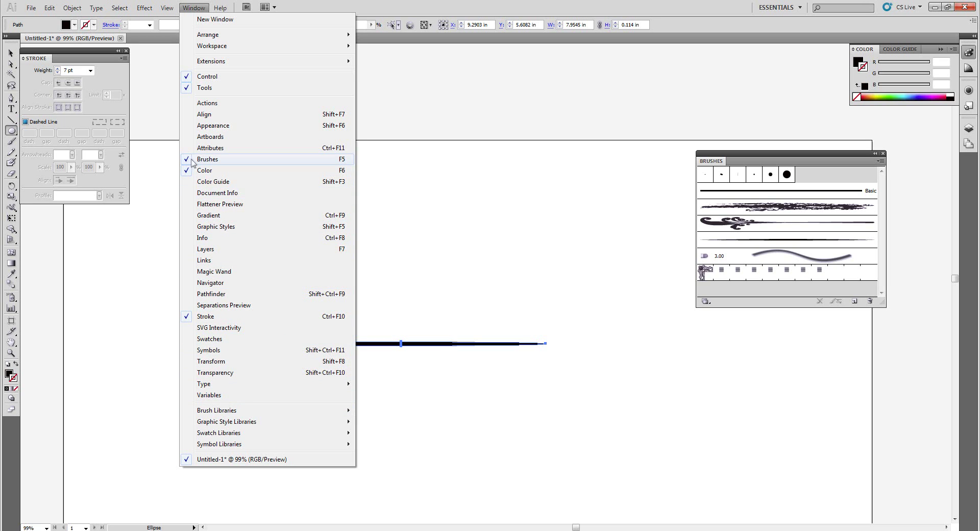
left_click(833, 169)
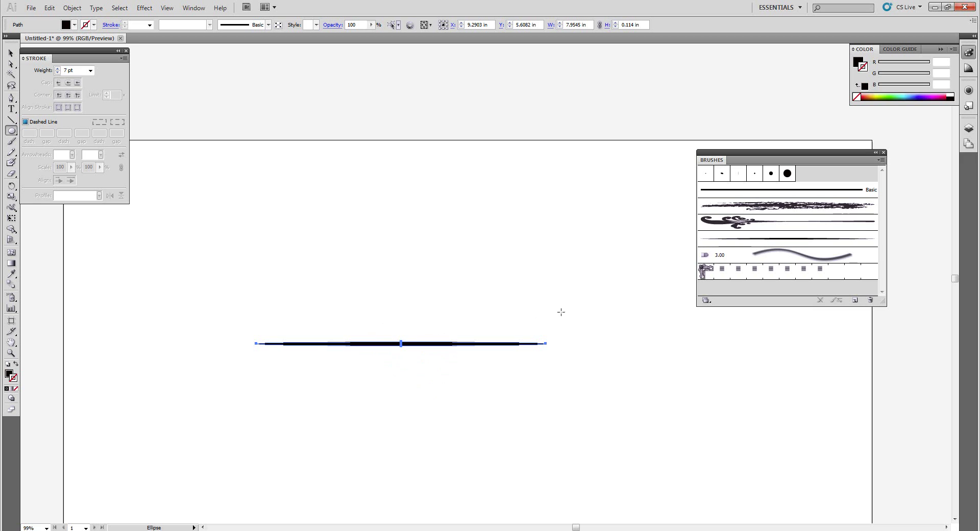
left_click(881, 162)
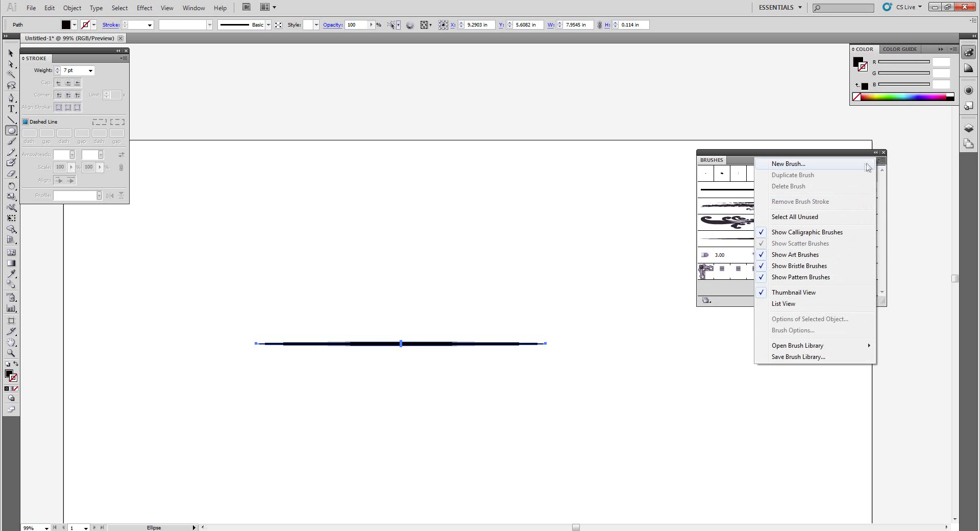
Step: Create a new Art Brush from the ellipse named 'oihjpfdjfpaoijfpaoijfpio'
left_click(789, 164)
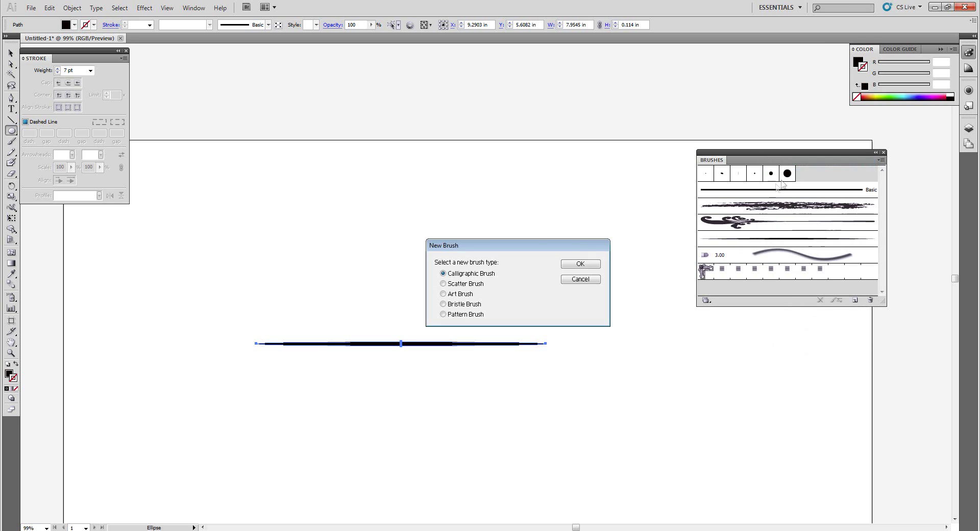
left_click(461, 295)
left_click(580, 264)
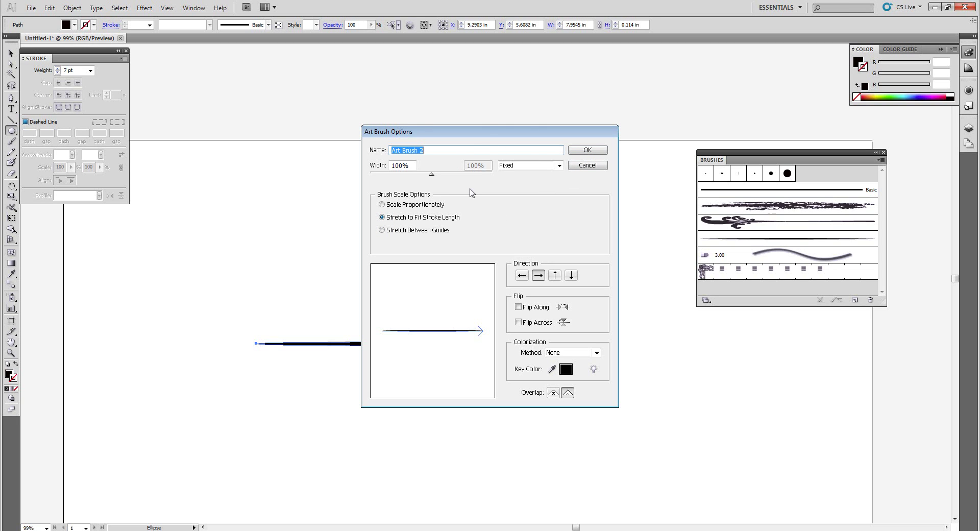
type("oihjpfdjfpaoijfpaoijfpio")
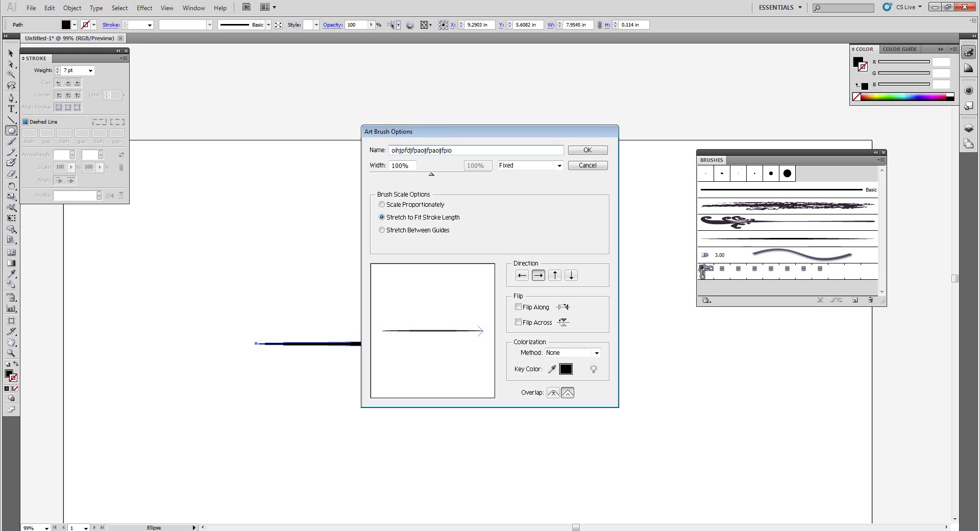
left_click(588, 150)
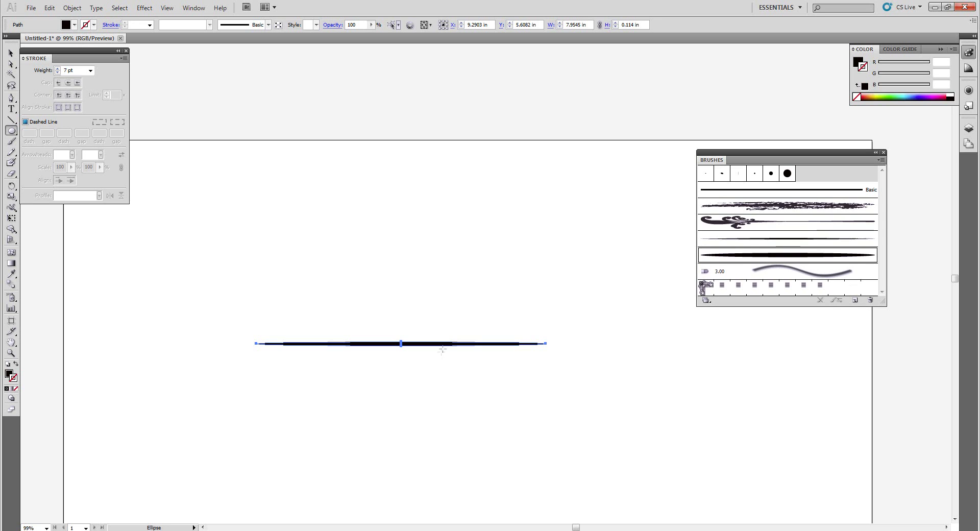
Step: Delete the ellipse and pick the new art brush with black stroke and no fill
key("Delete")
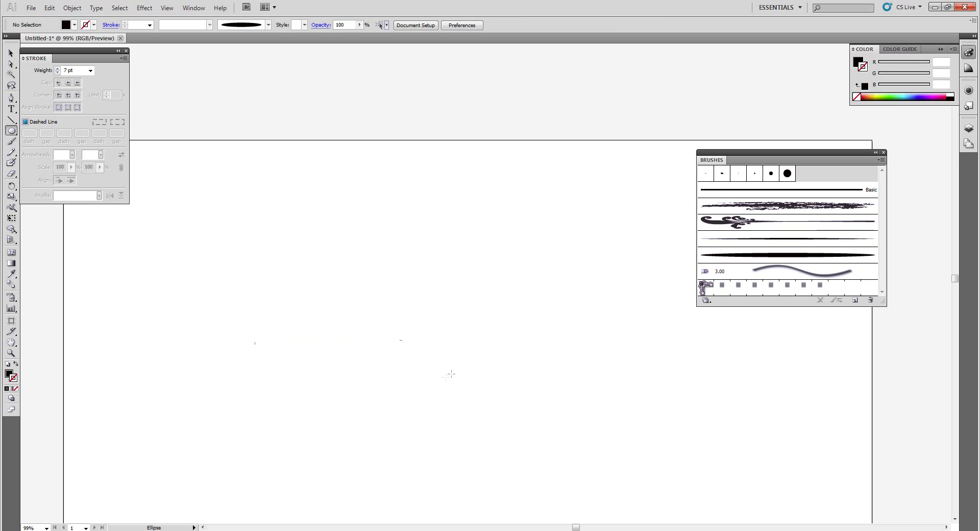
left_click(748, 258)
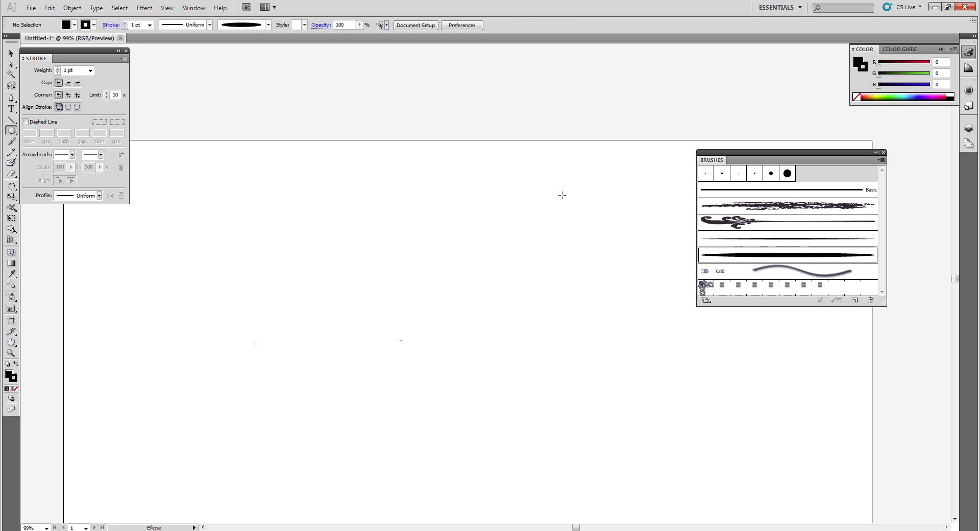
left_click(15, 388)
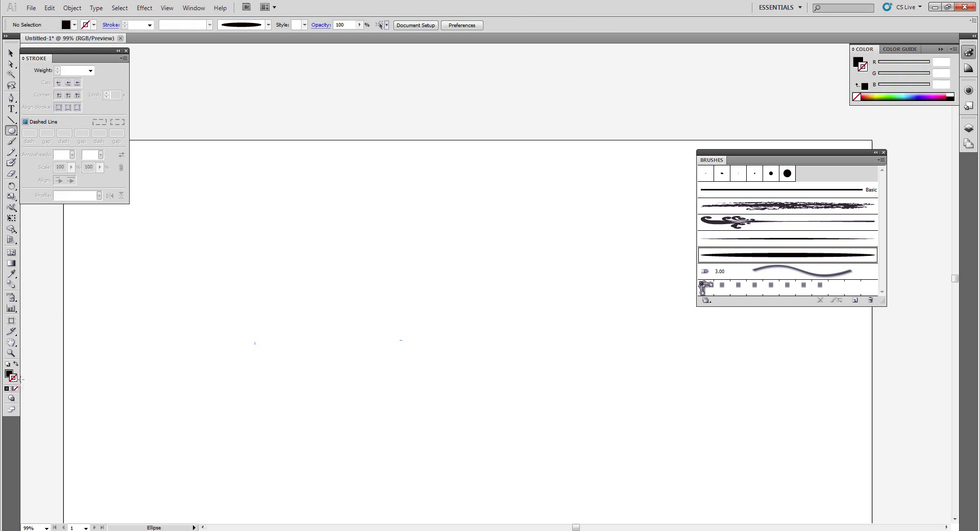
left_click(16, 364)
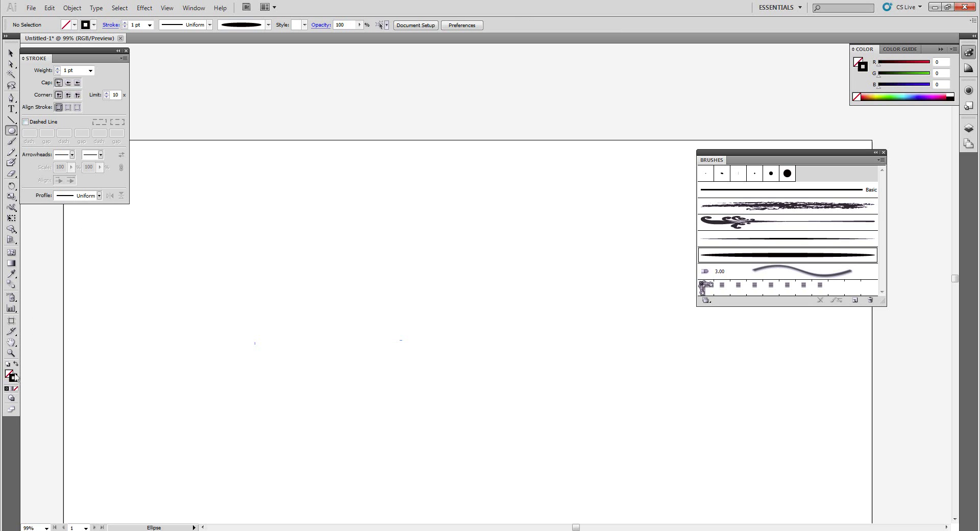
left_click(12, 142)
Step: Paint a wavy and a looping test stroke with the art brush, deleting each
mouse_move(164, 375)
left_mouse_down()
mouse_move(167, 362)
mouse_move(390, 331)
mouse_move(603, 337)
mouse_move(634, 245)
left_mouse_up()
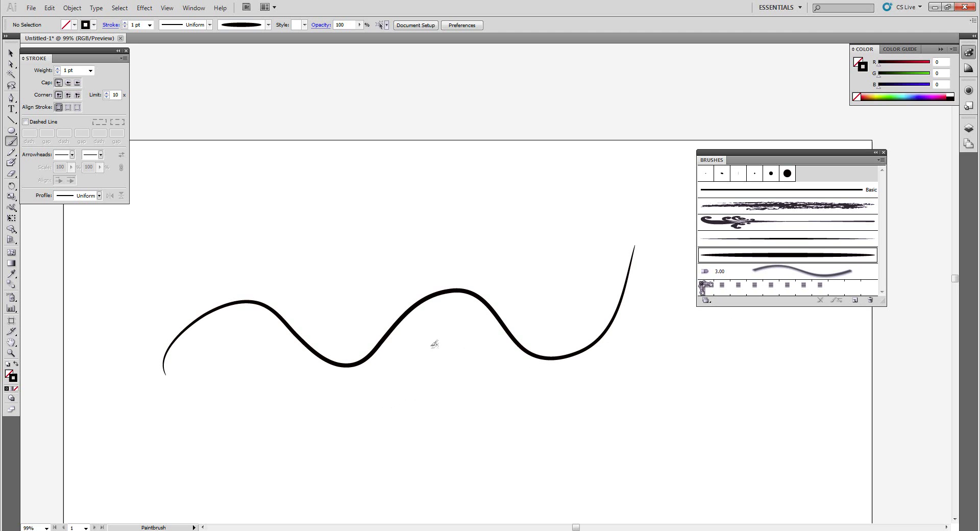
left_click_drag(446, 378, 424, 227)
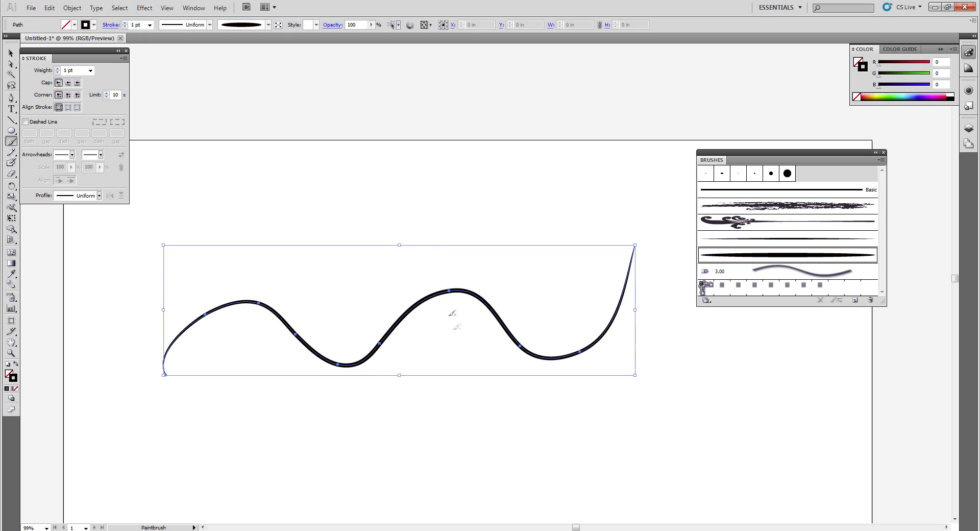
key("b")
key("Delete")
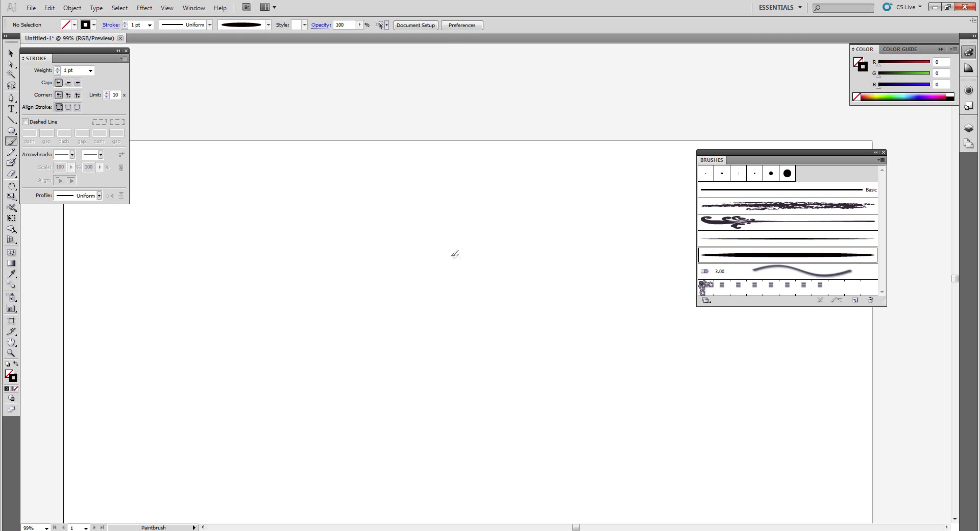
mouse_move(355, 249)
left_mouse_down()
mouse_move(491, 425)
mouse_move(513, 189)
left_mouse_up()
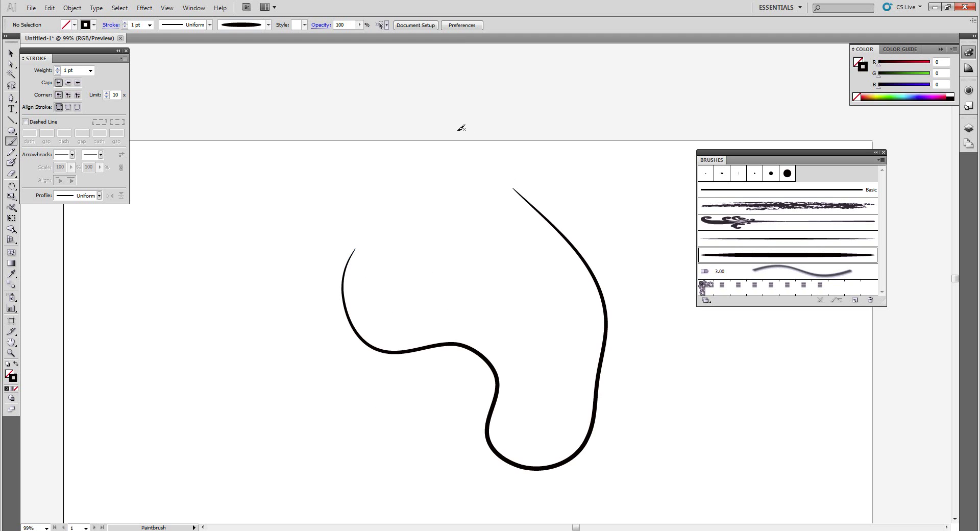
key("ctrl+a")
key("Delete")
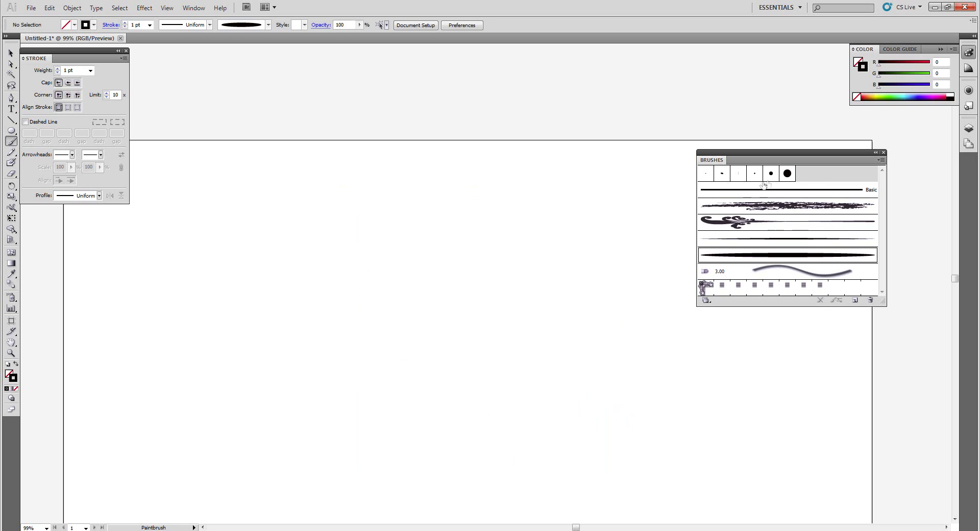
left_click(881, 161)
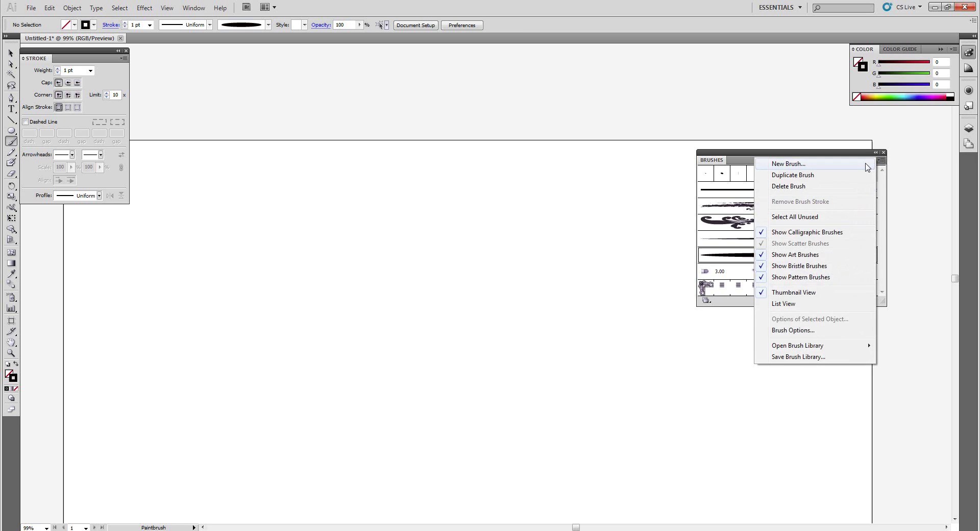
Step: Create a Calligraphic Brush with a 2 pt diameter set to vary by Pressure
left_click(774, 168)
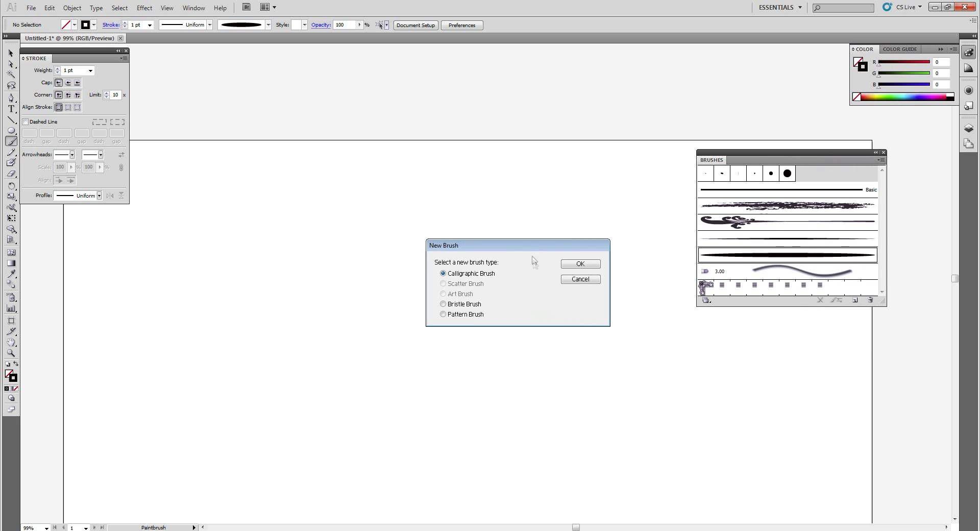
left_click_drag(526, 247, 497, 165)
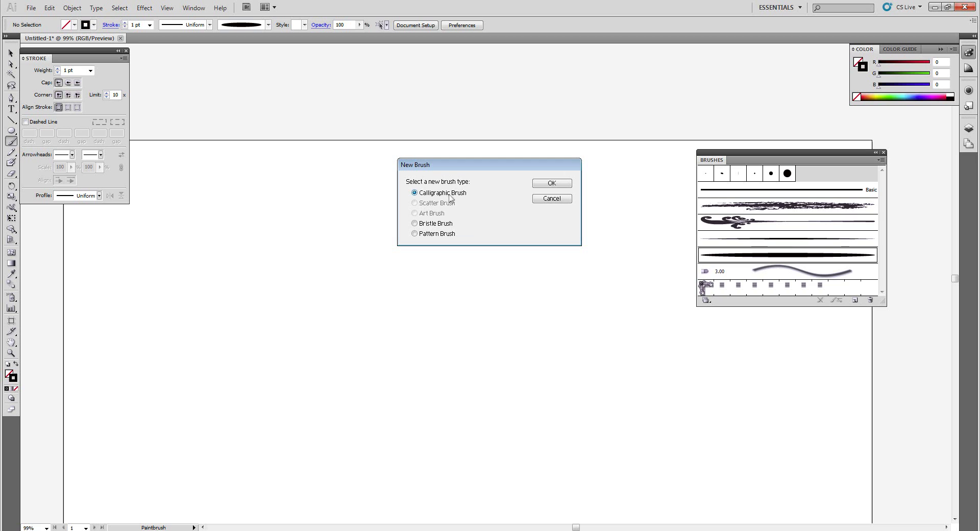
left_click(550, 185)
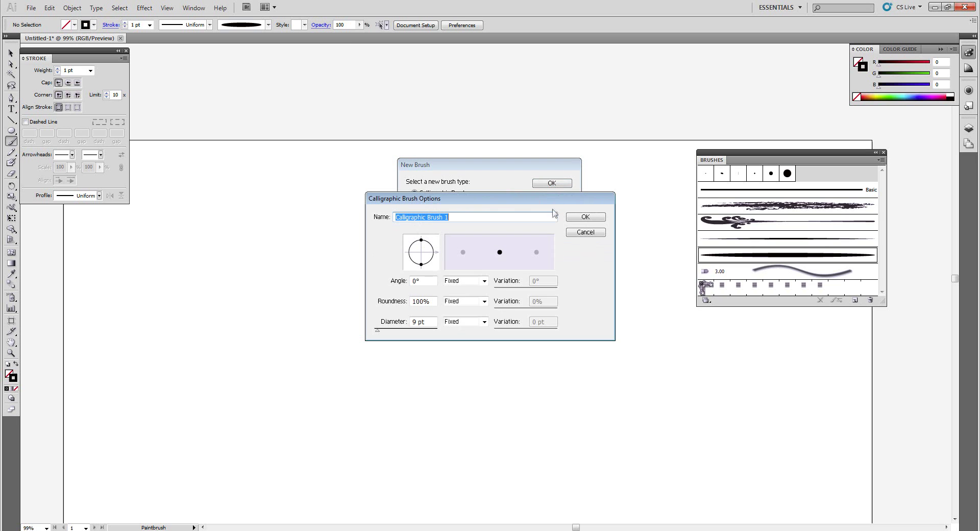
left_click(484, 322)
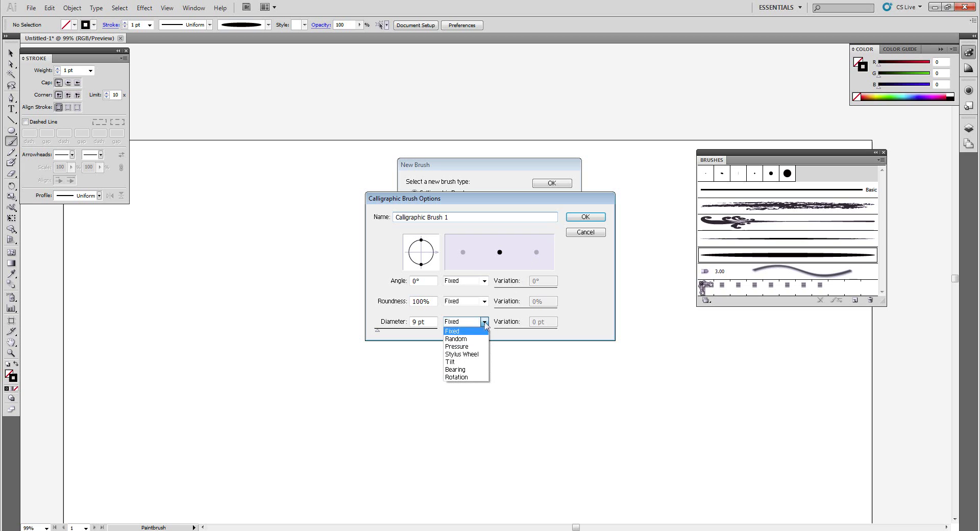
left_click(465, 349)
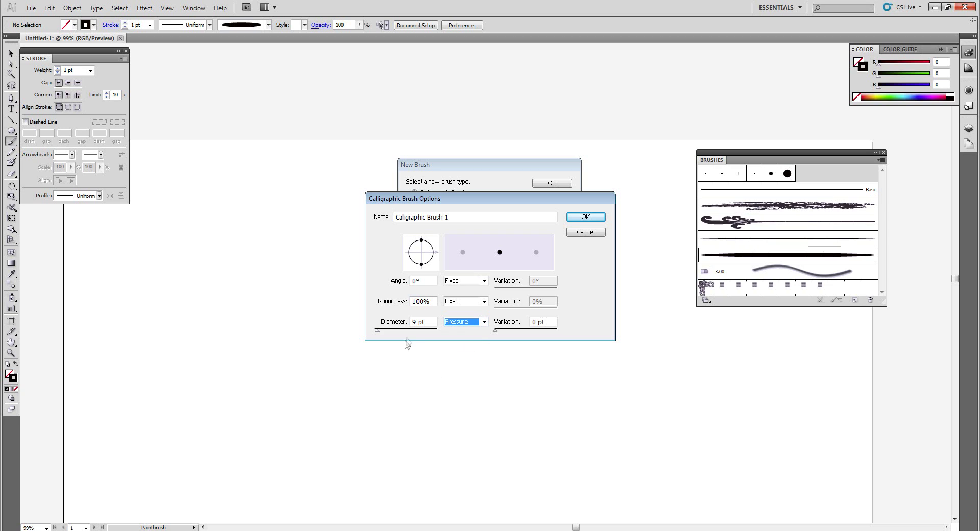
left_click_drag(418, 324, 407, 327)
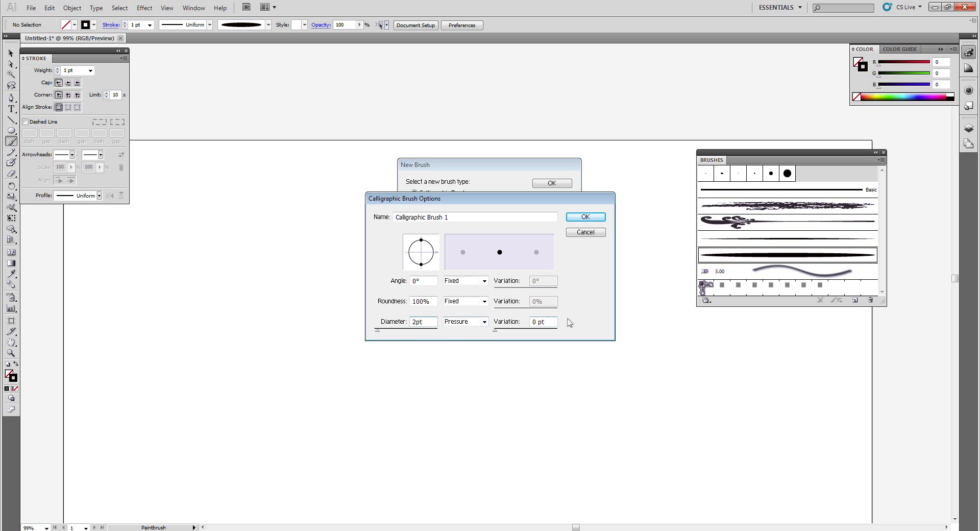
left_click(532, 323)
type("2")
left_click(586, 217)
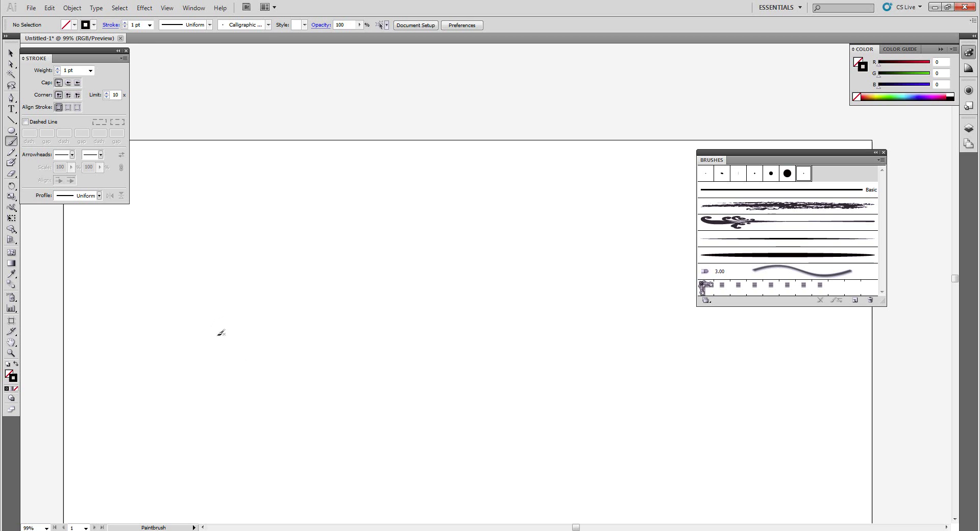
Step: Draw two fine curves with the calligraphic brush, then set stroke weight to 7 pt
mouse_move(224, 338)
left_mouse_down()
mouse_move(276, 367)
mouse_move(321, 443)
left_mouse_up()
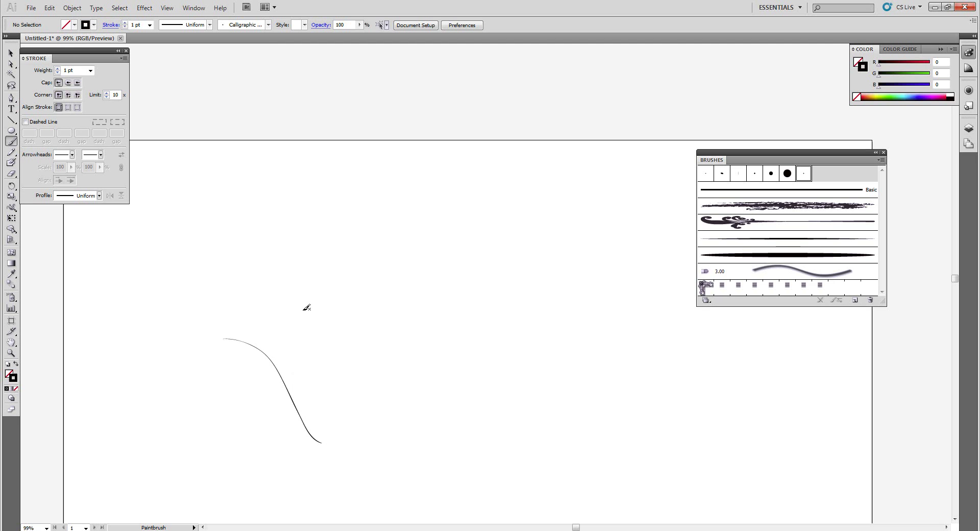
mouse_move(306, 309)
left_mouse_down()
mouse_move(330, 364)
mouse_move(401, 442)
mouse_move(422, 501)
left_mouse_up()
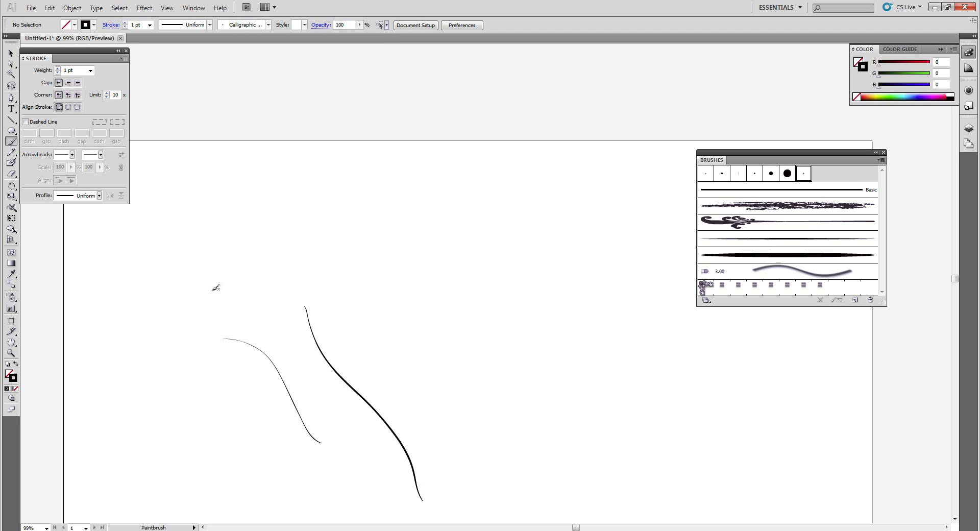
left_click(91, 70)
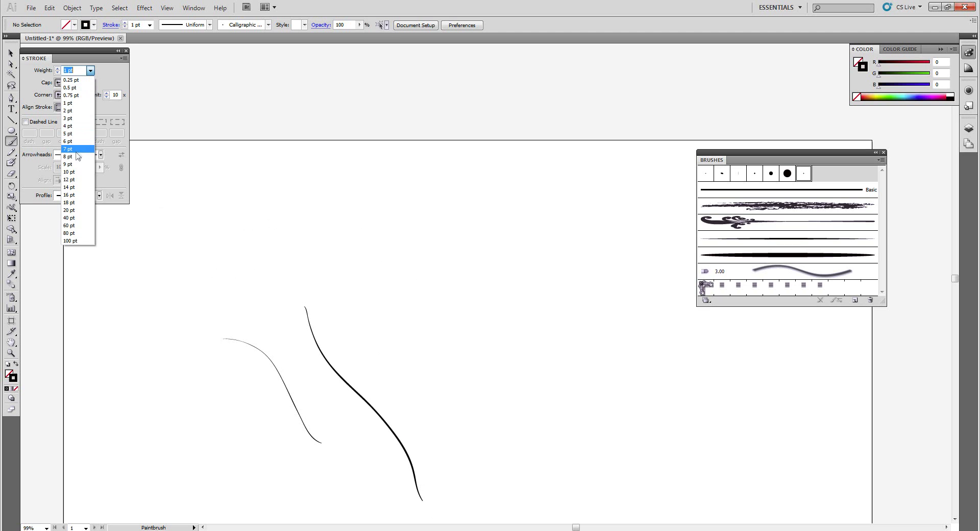
left_click(78, 148)
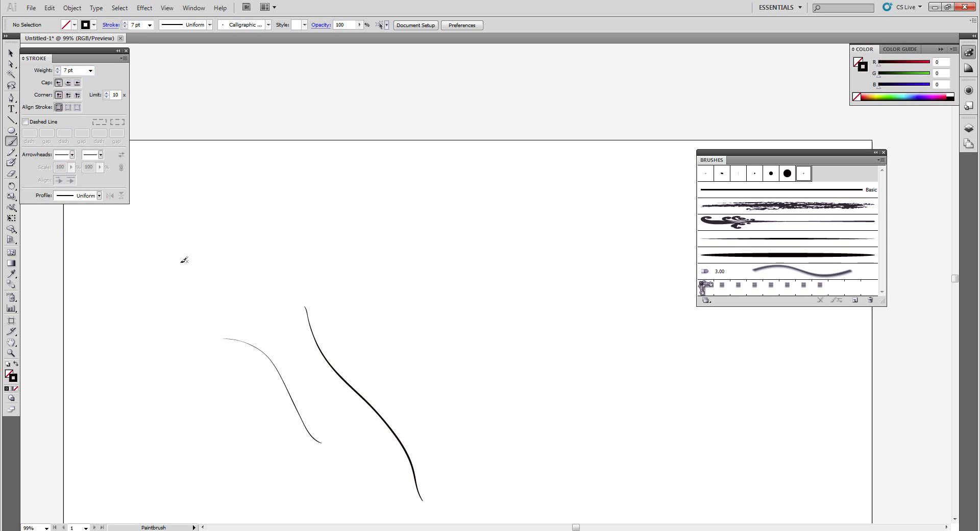
Step: Paint thick 7 pt sweeping curves across the artboard
mouse_move(199, 242)
left_mouse_down()
mouse_move(259, 220)
mouse_move(364, 231)
mouse_move(440, 219)
mouse_move(523, 177)
mouse_move(676, 194)
mouse_move(731, 137)
left_mouse_up()
mouse_move(363, 241)
left_mouse_down()
mouse_move(370, 301)
mouse_move(436, 425)
mouse_move(519, 457)
mouse_move(707, 466)
left_mouse_up()
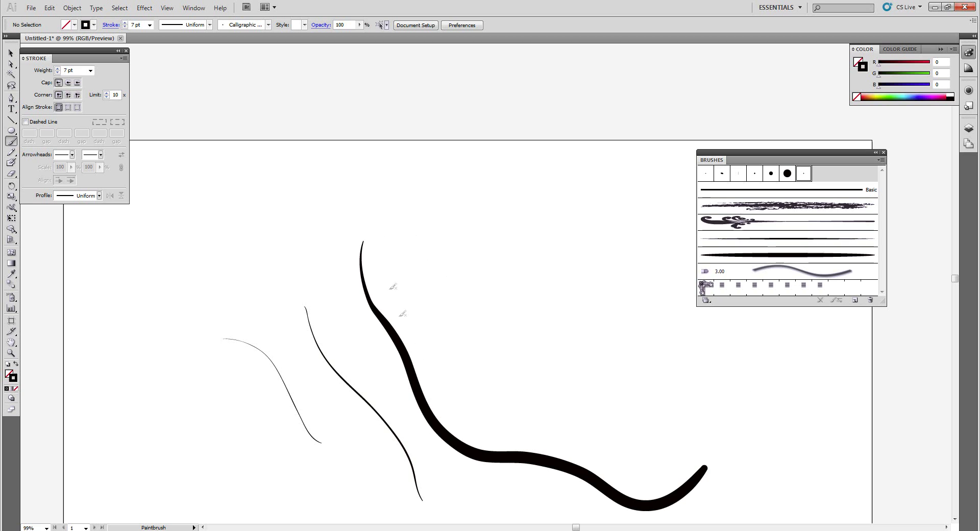
key("v")
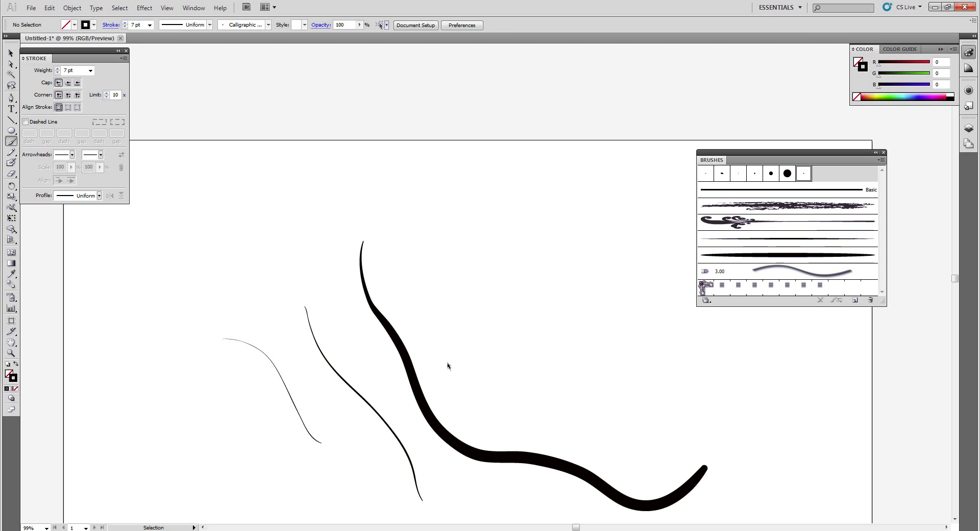
key("b")
left_click_drag(335, 416, 494, 150)
Step: Paint a thick wavy stroke, then a wavy stroke with the thin tapered brush at 5 pt
scroll(398, 206, "right", 6)
scroll(398, 207, "down", 2)
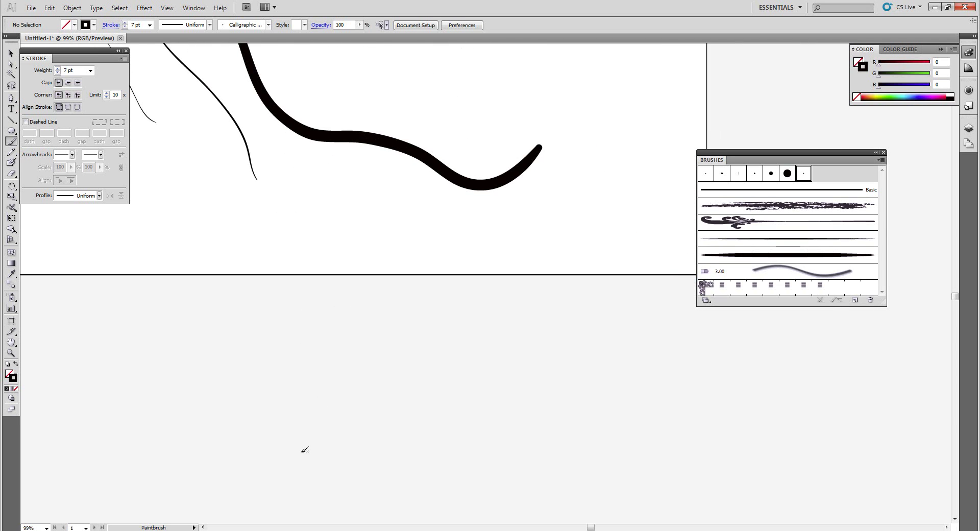
mouse_move(301, 426)
left_mouse_down()
mouse_move(321, 401)
mouse_move(452, 385)
mouse_move(707, 330)
left_mouse_up()
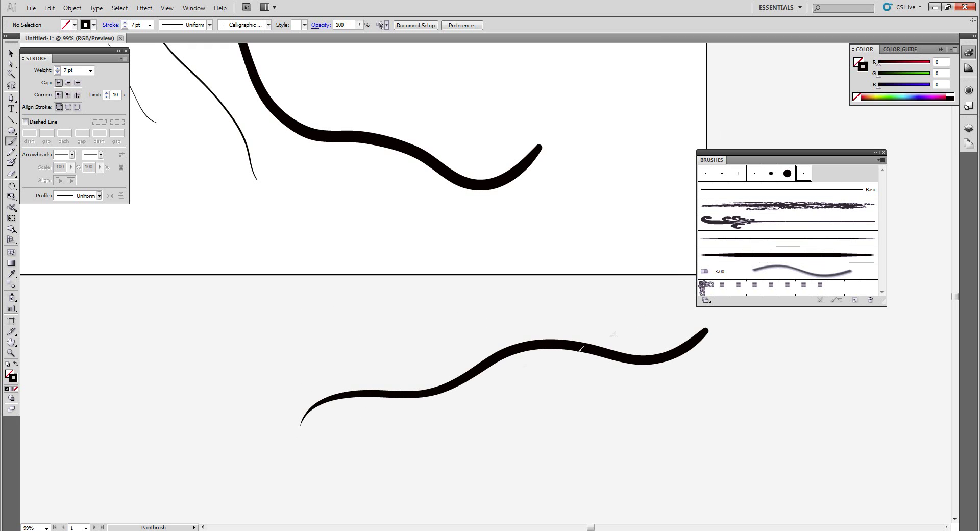
left_click(751, 246)
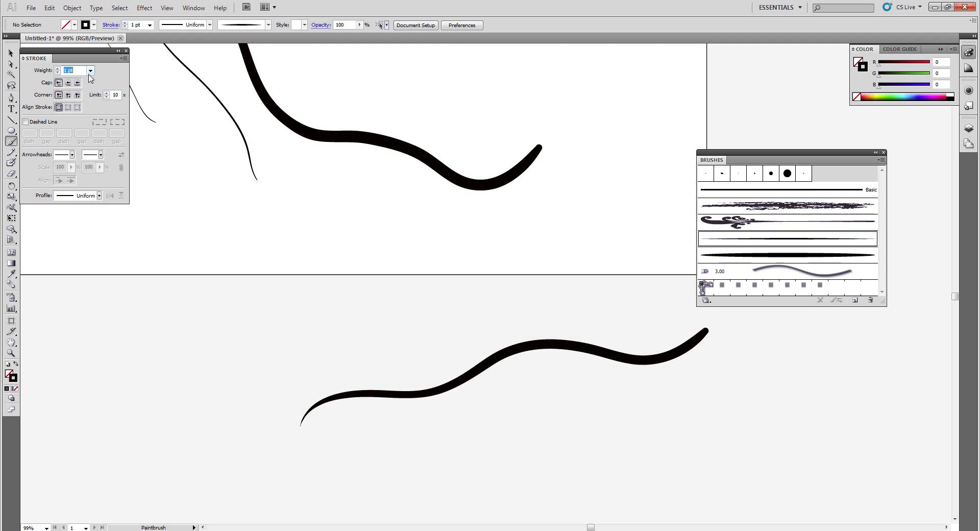
left_click(91, 70)
left_click(75, 134)
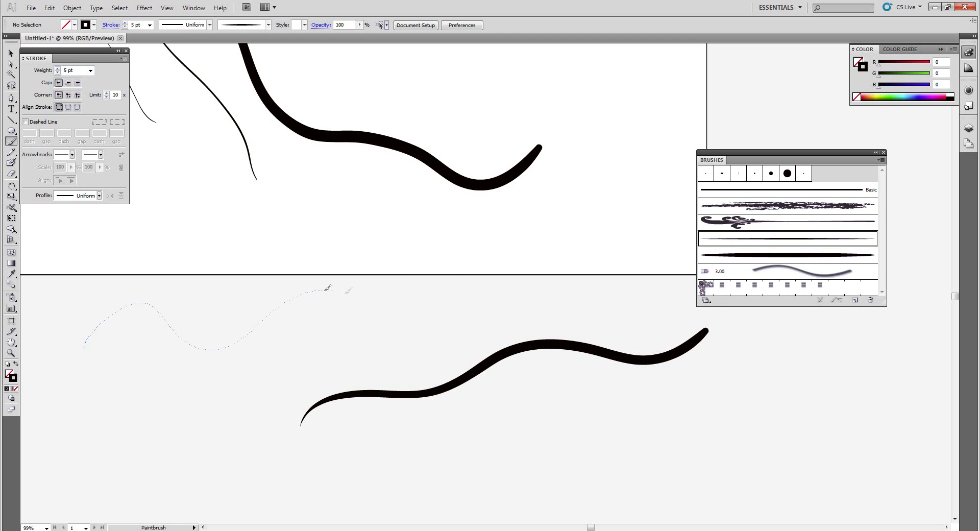
left_click_drag(327, 288, 511, 250)
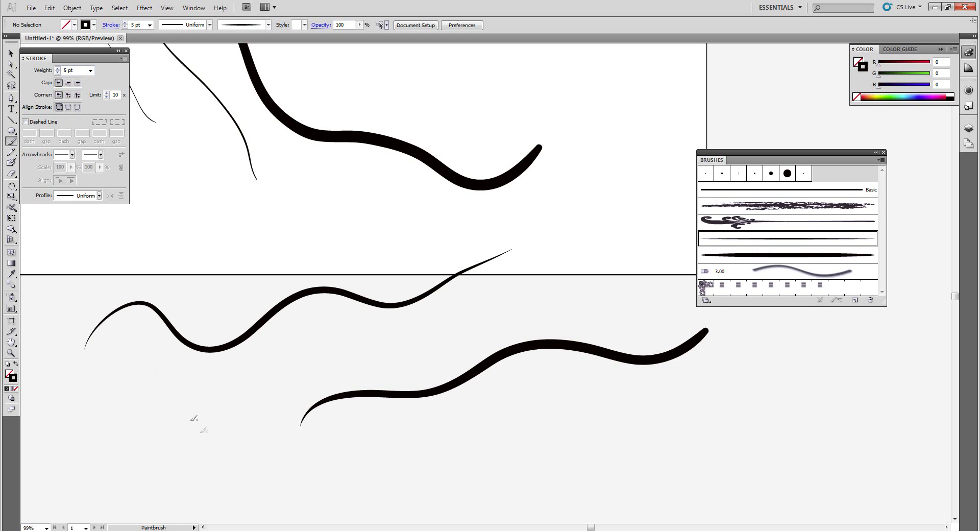
Step: Marquee-select all the brush strokes and delete them
left_click_drag(508, 116, 405, 192)
left_click_drag(410, 485, 133, 241)
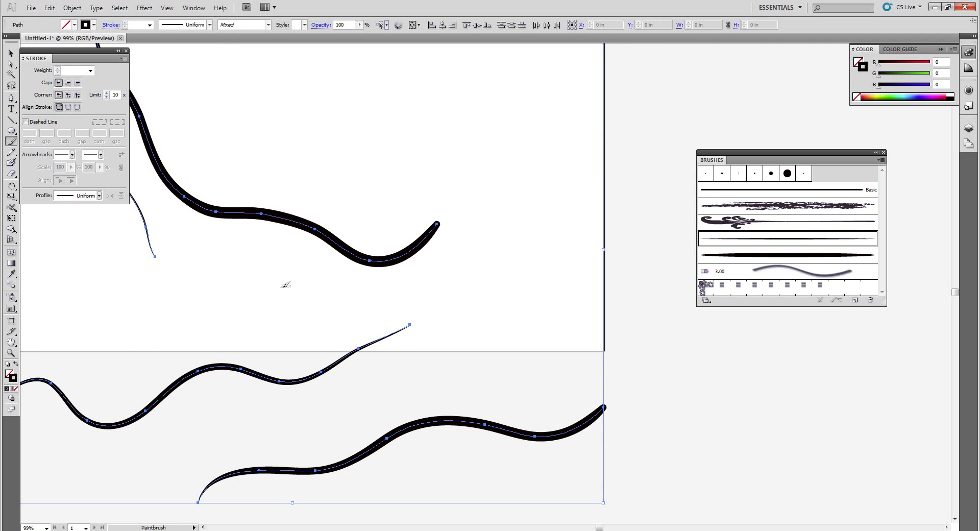
key("Delete")
Step: Paint an arch, try 3 pt and undo it, then repaint the arch at 1 pt
mouse_move(193, 351)
left_mouse_down()
mouse_move(409, 285)
mouse_move(422, 367)
left_mouse_up()
left_click(90, 70)
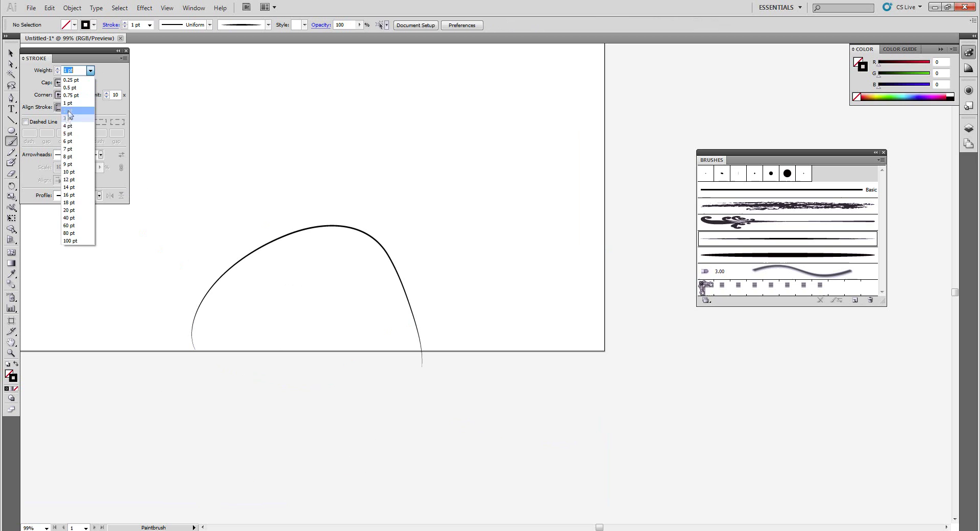
left_click(71, 119)
key("ctrl+z")
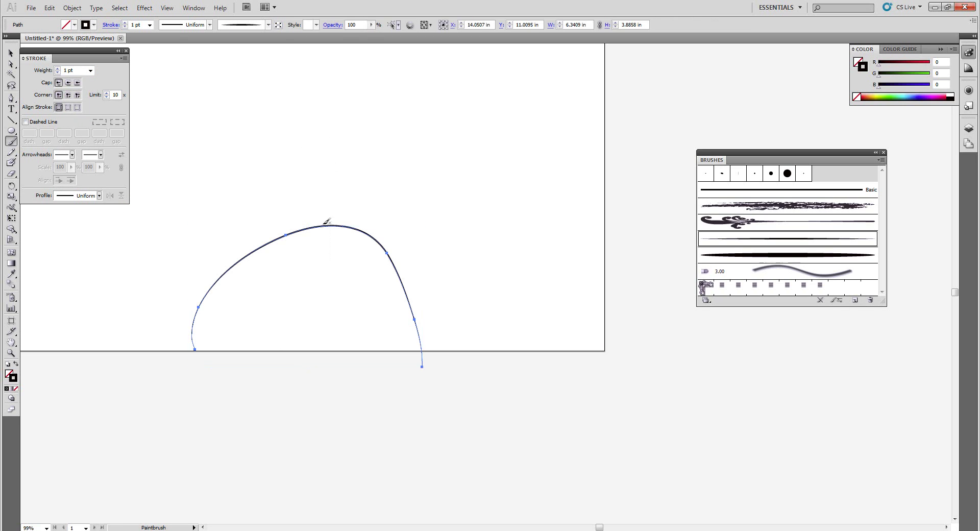
key("Delete")
mouse_move(221, 327)
left_mouse_down()
mouse_move(376, 210)
mouse_move(455, 343)
left_mouse_up()
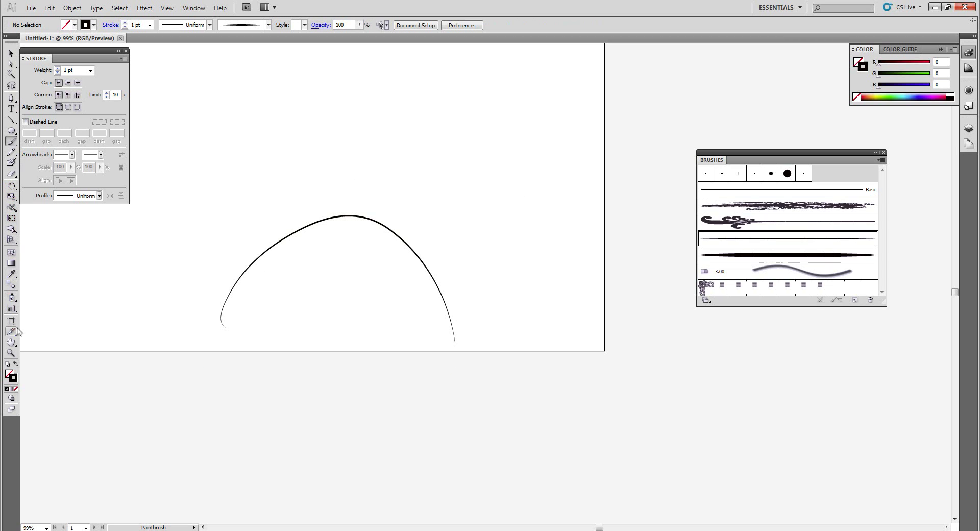
left_click(12, 97)
Step: Draw a closed crescent path with the Pen tool and fill it black with no stroke
left_click(232, 409)
left_click_drag(501, 414, 674, 409)
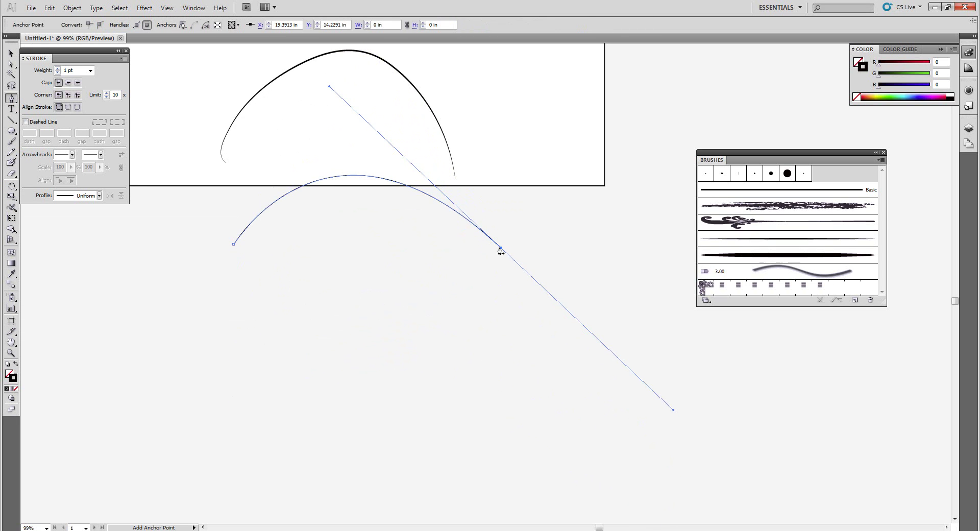
left_click(501, 249)
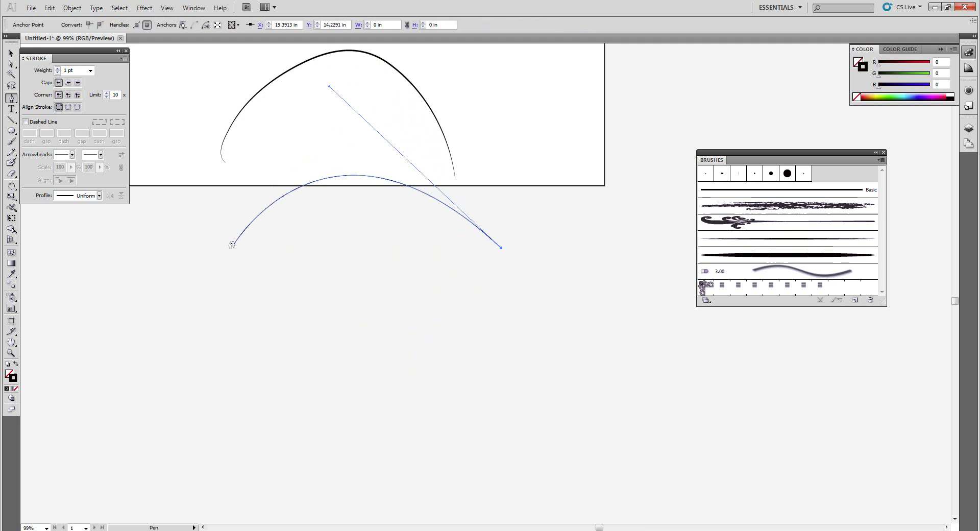
left_click_drag(234, 247, 115, 384)
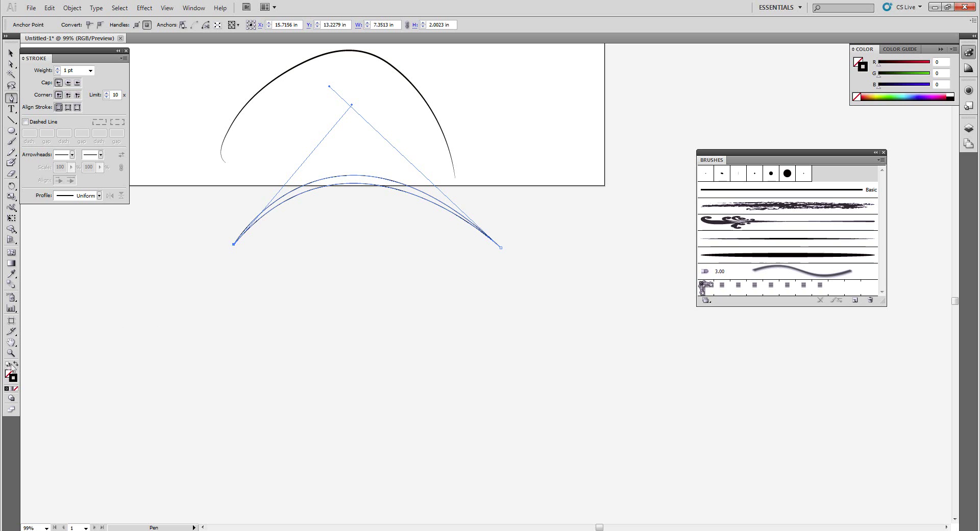
left_click(15, 364)
Step: Move the crescent down and left below the brushed arch
left_click(327, 321, "ctrl")
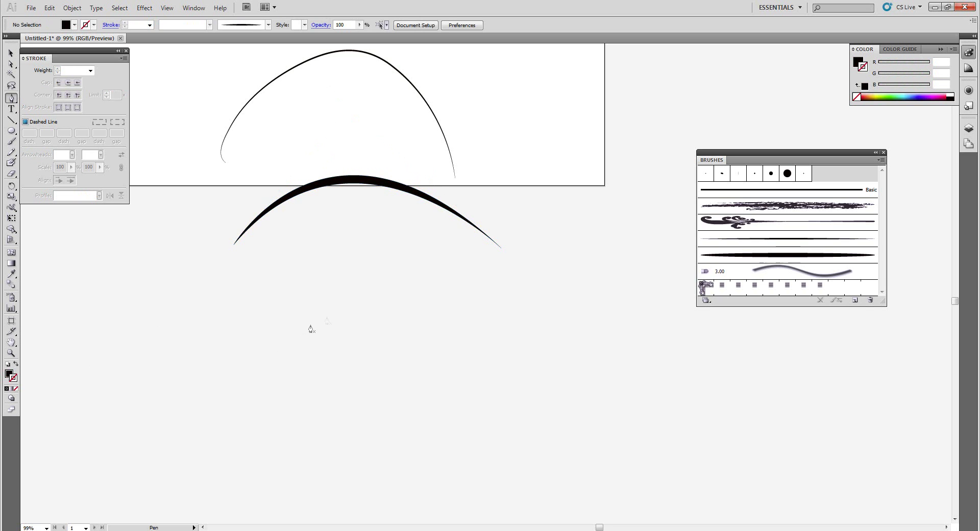
left_click_drag(311, 329, 380, 343)
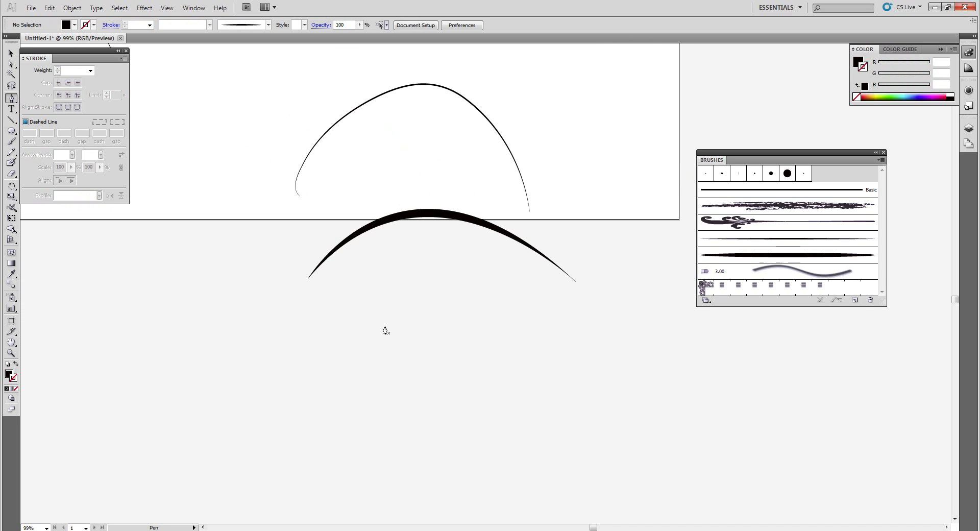
left_click(437, 223, "ctrl")
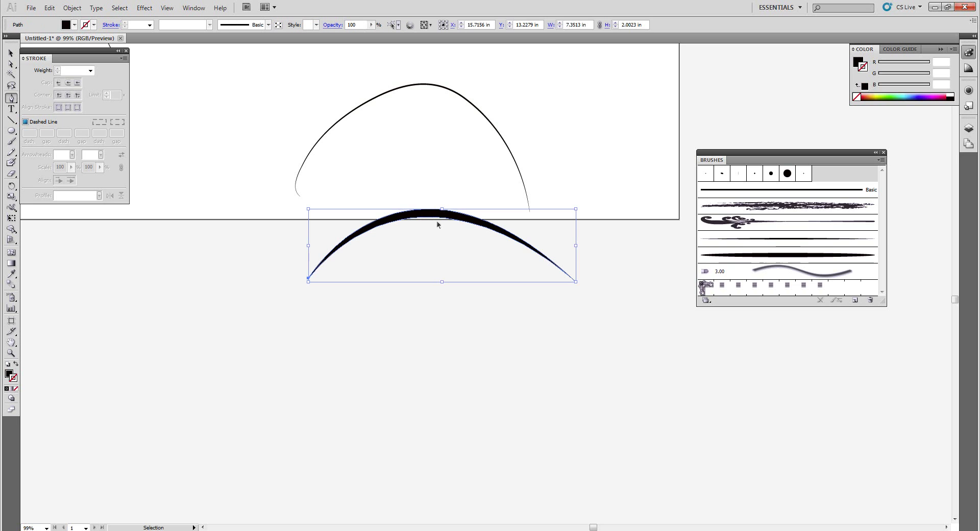
left_click_drag(437, 216, 342, 284)
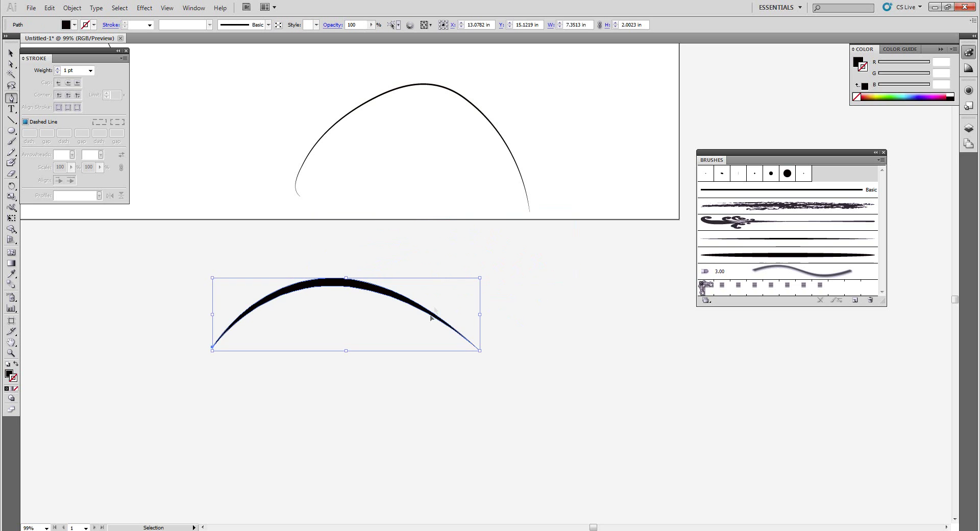
left_click(456, 256, "ctrl")
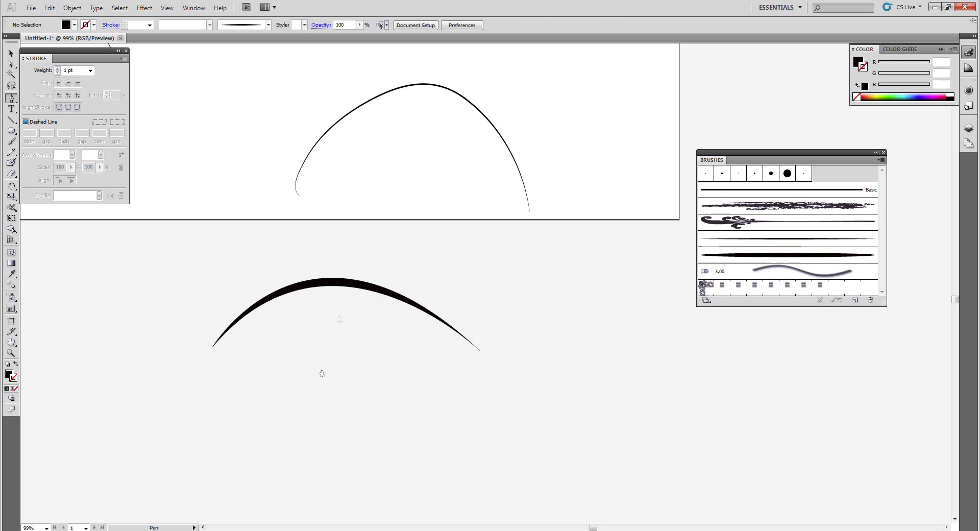
left_click_drag(353, 257, 380, 362)
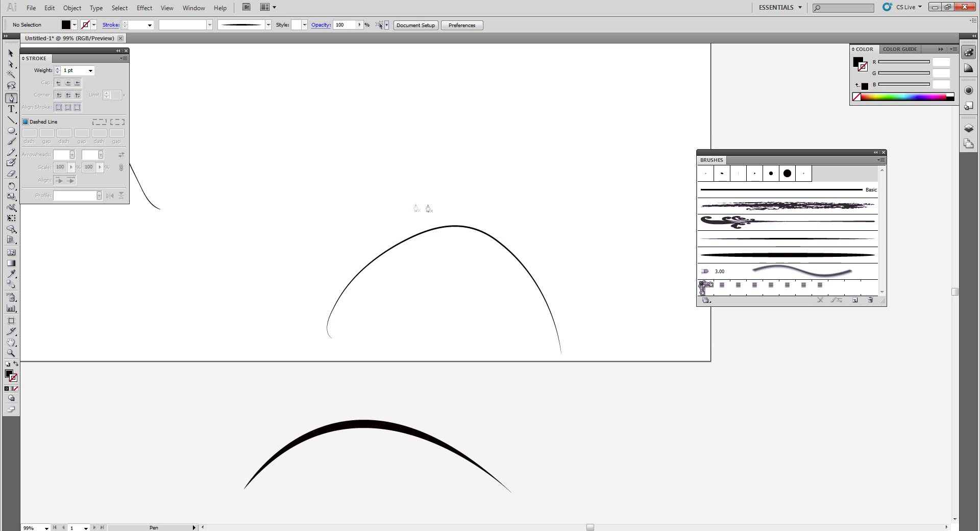
Step: Paint a wavy brush stroke, remove its fill, then select and delete it
left_click(11, 141)
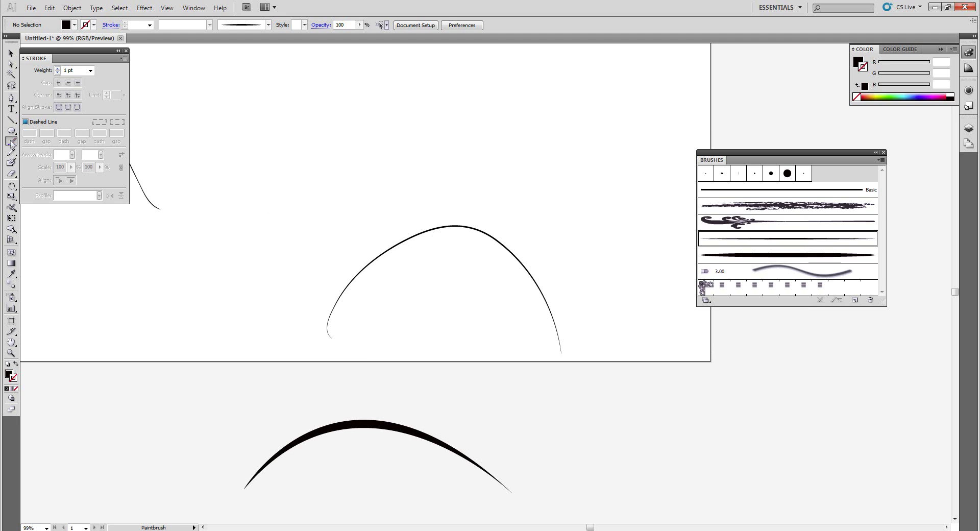
left_click_drag(340, 258, 317, 385)
mouse_move(266, 520)
left_mouse_down()
mouse_move(355, 389)
mouse_move(322, 507)
left_mouse_up()
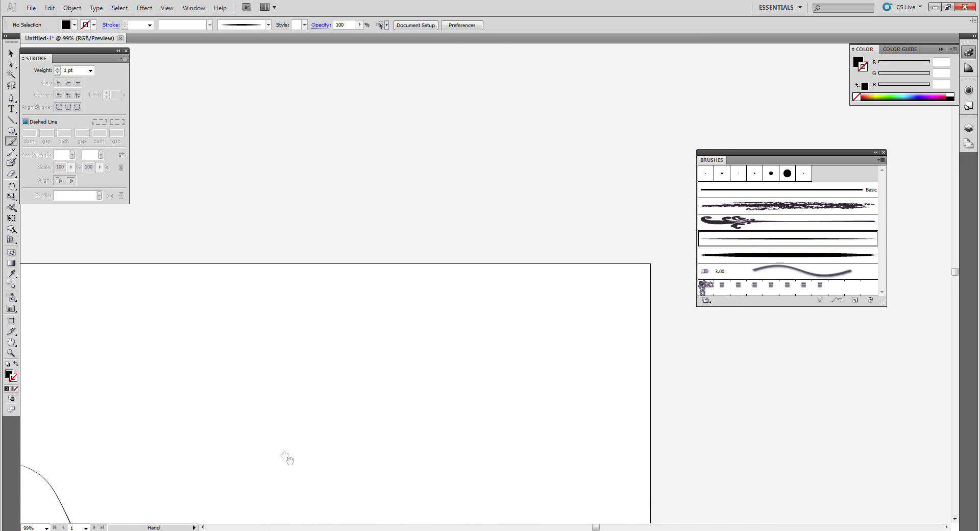
left_click_drag(487, 318, 631, 150)
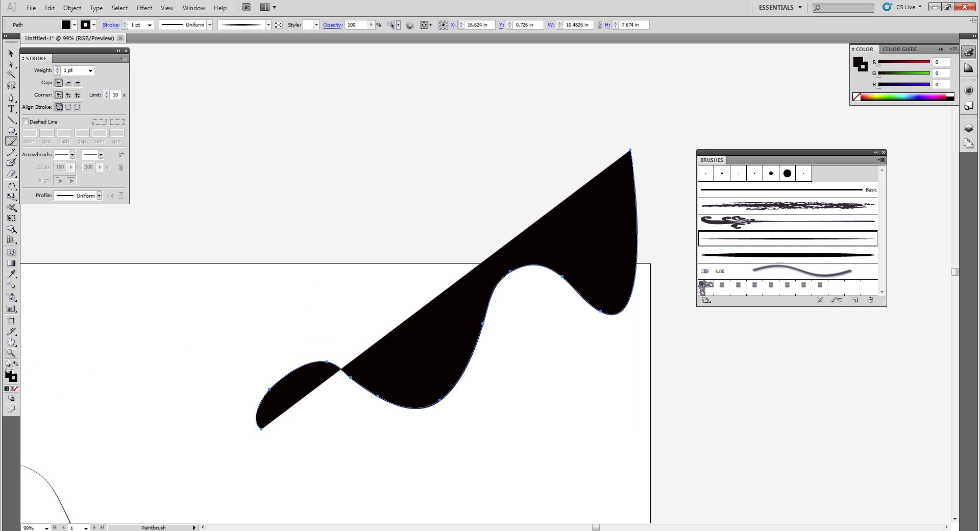
left_click(15, 389)
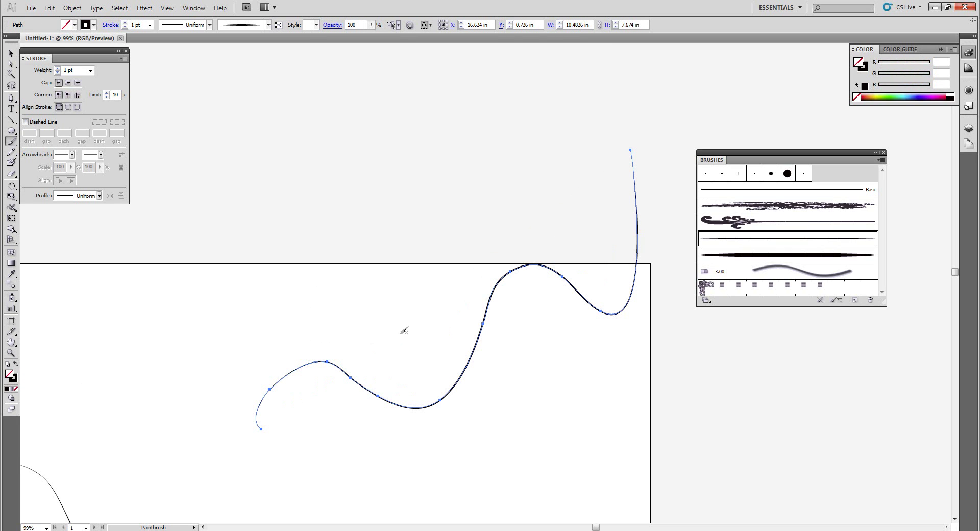
left_click_drag(416, 245, 547, 407)
key("Delete")
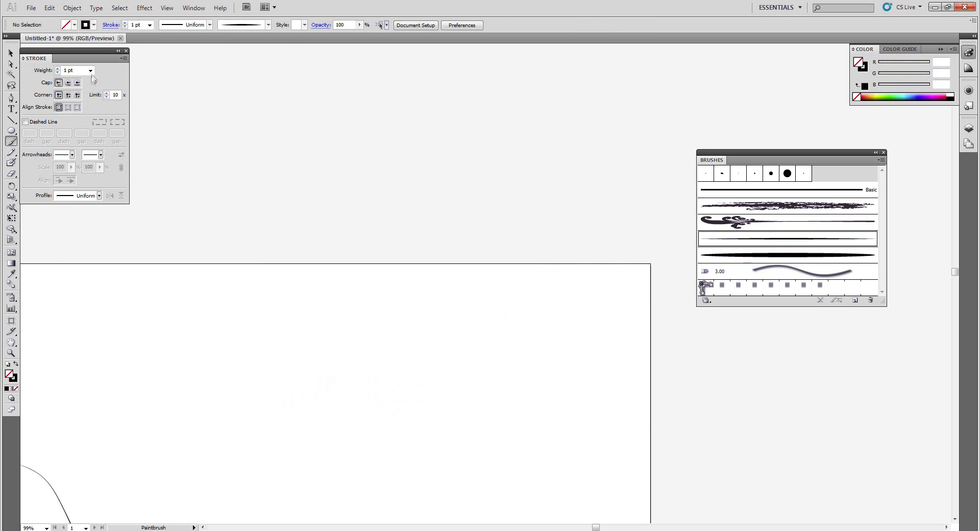
Step: Set stroke weight to 5 pt and paint a wavy stroke rising past the artboard's top edge
left_click(91, 71)
left_click(82, 132)
left_click_drag(203, 407, 391, 350)
left_click_drag(585, 228, 596, 150)
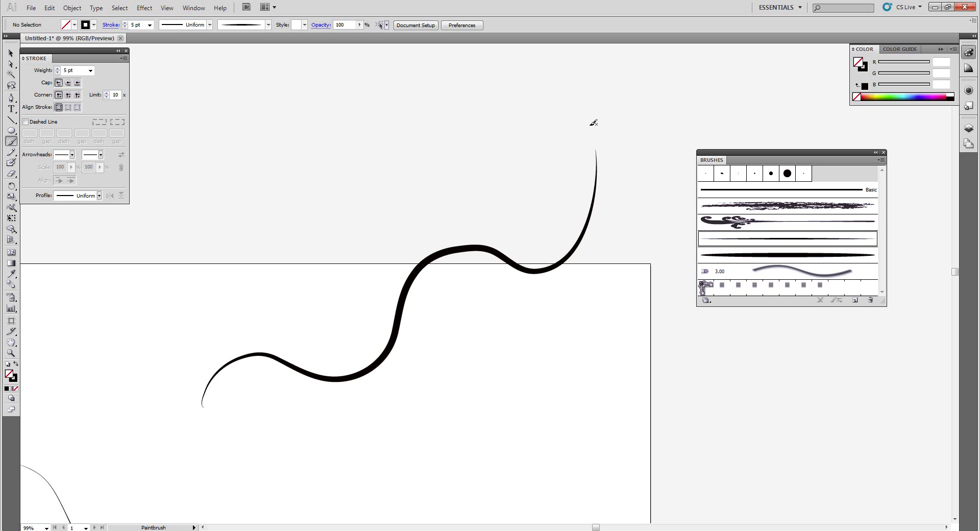
scroll(363, 189, "down", 3)
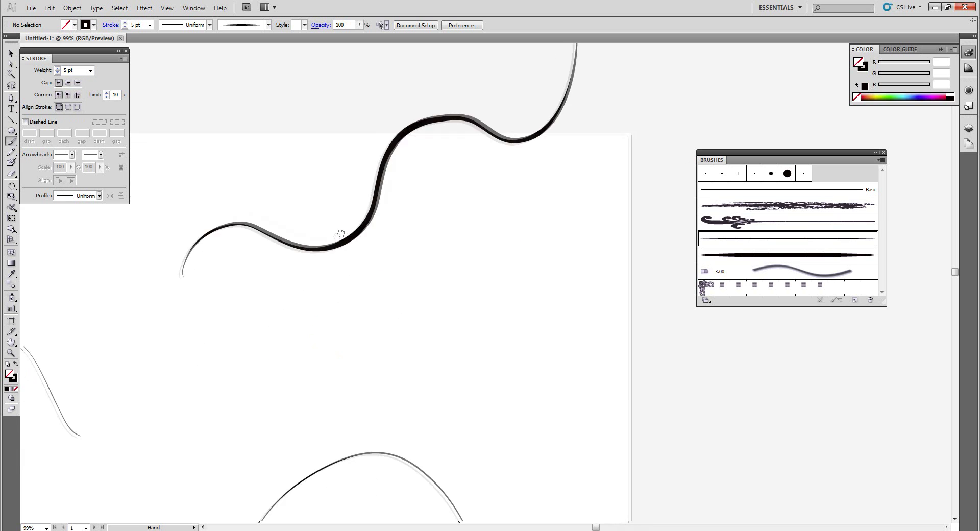
scroll(399, 245, "up", 5)
scroll(419, 281, "left", 3)
key("ctrl+a")
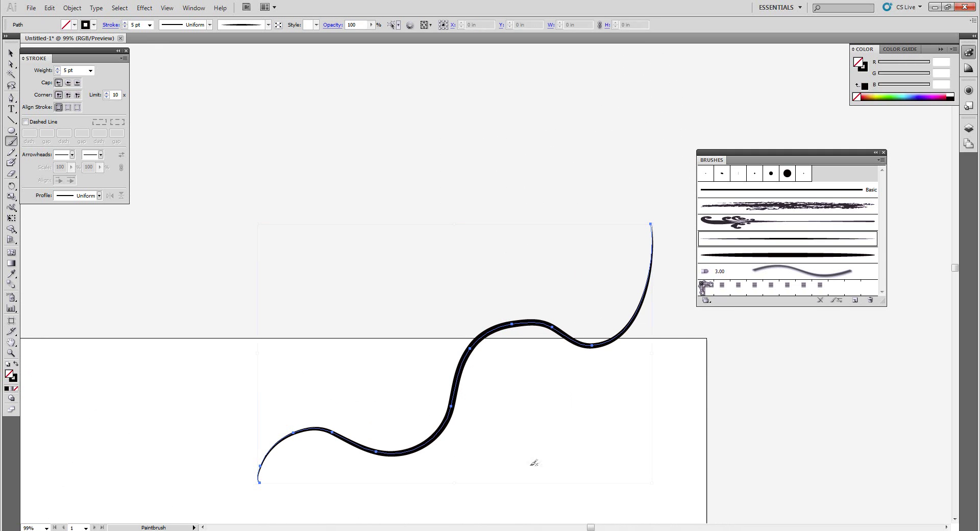